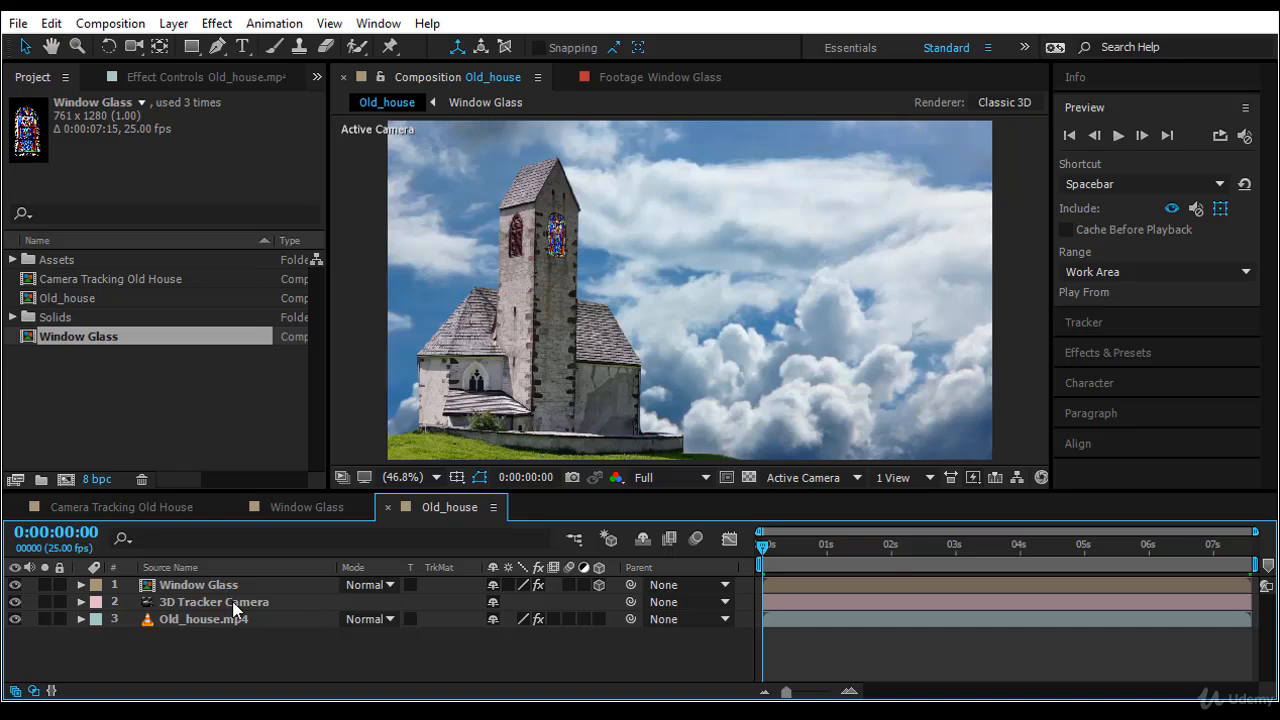
Display the 3D Camera Tracker's solved track points on the Old_house.mp4 layer around the church tower windows
click(229, 618)
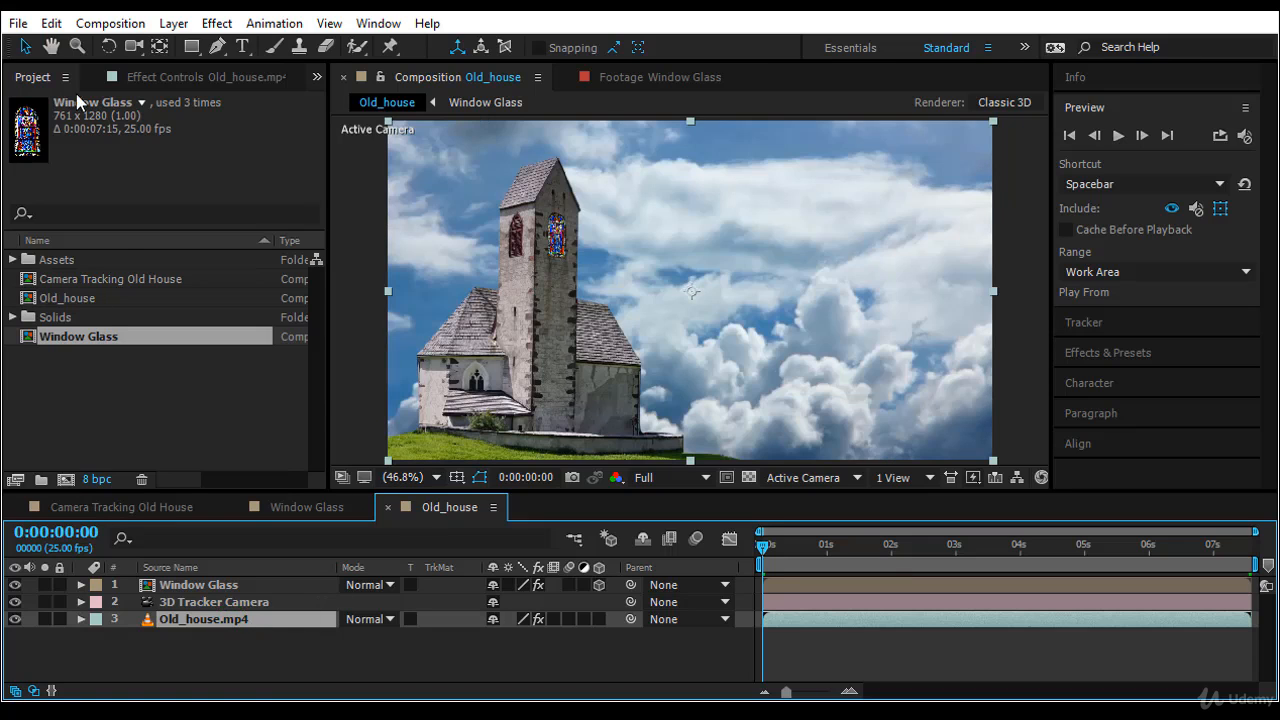
click(138, 77)
click(108, 120)
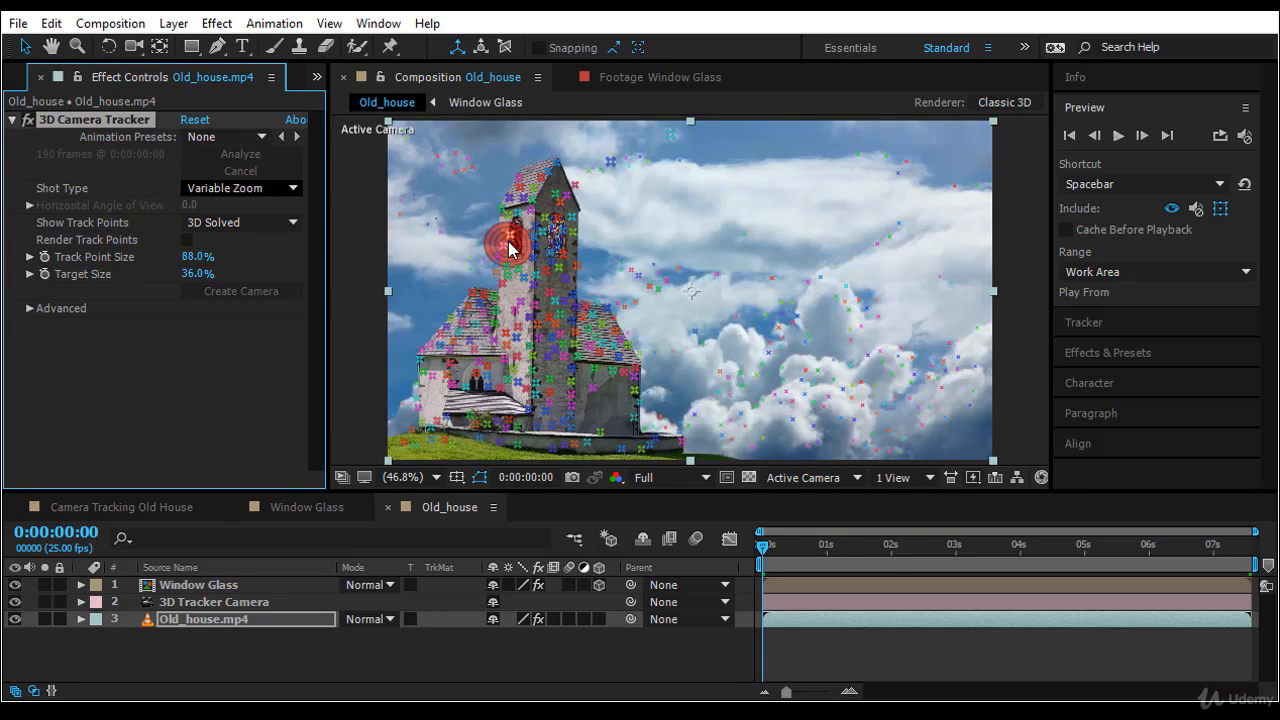
scroll(514, 247, up, 4)
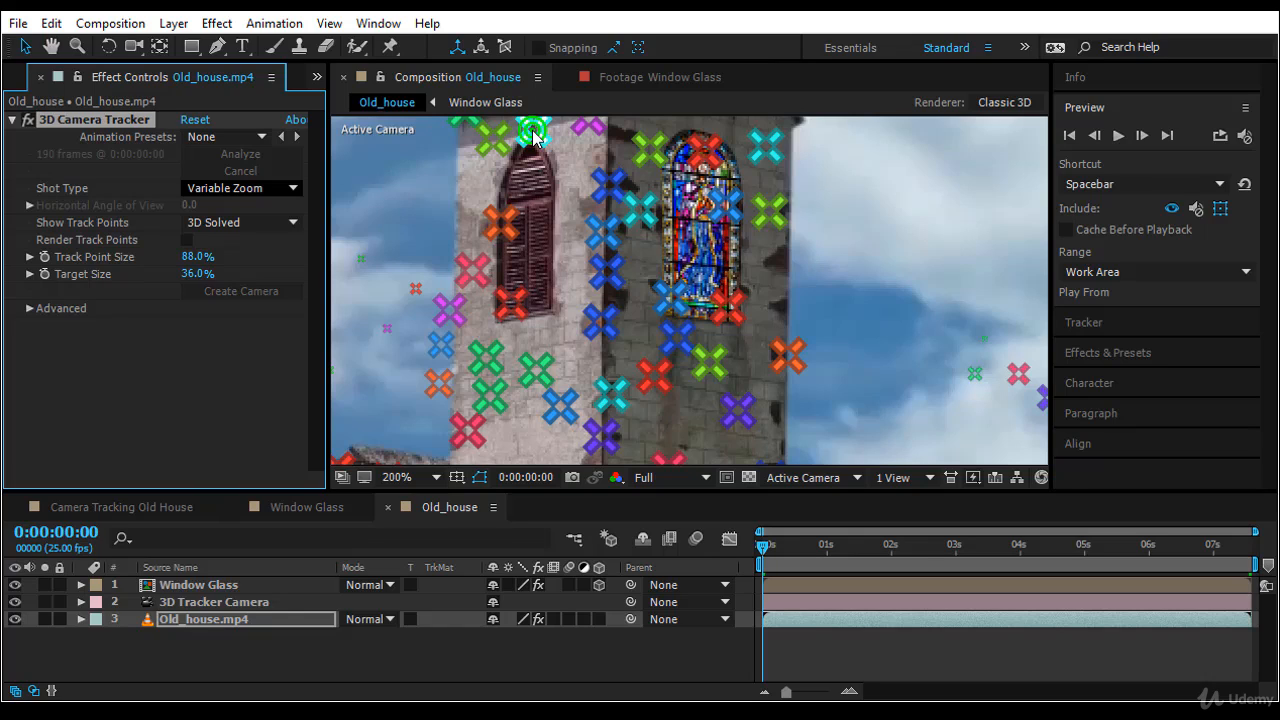
click(533, 135)
shift+click(500, 222)
shift+click(513, 303)
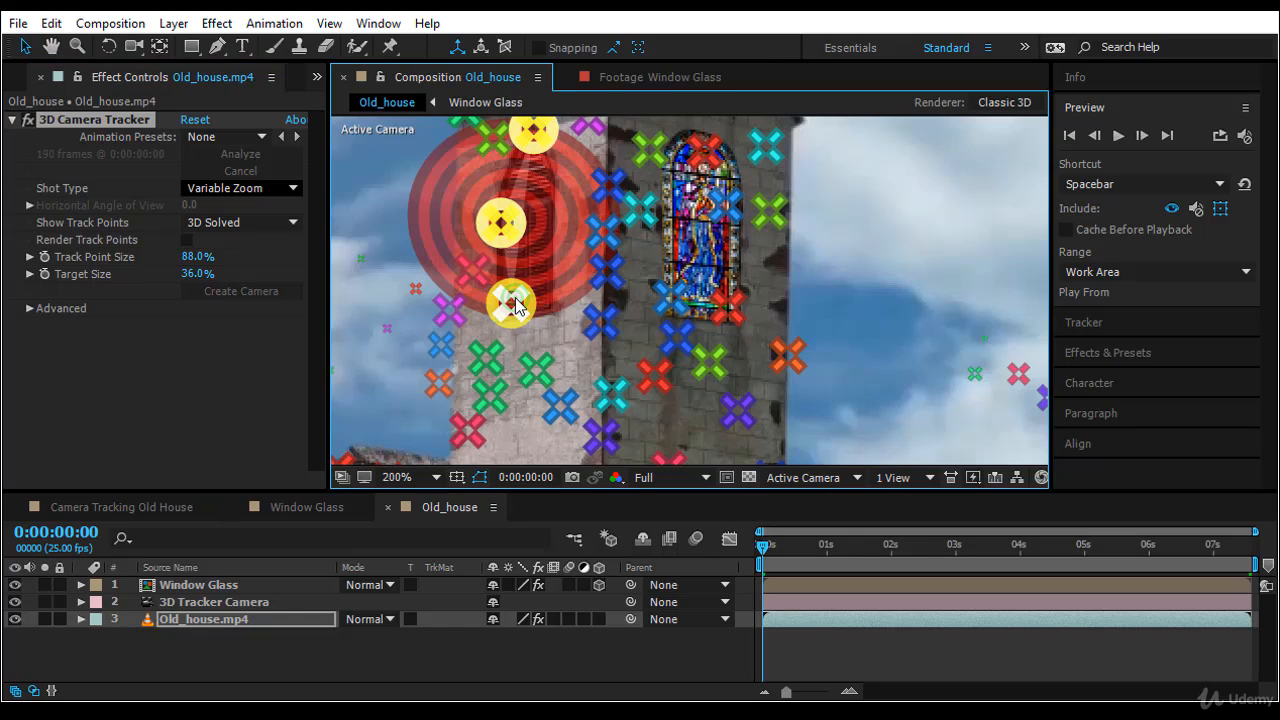
click(385, 238)
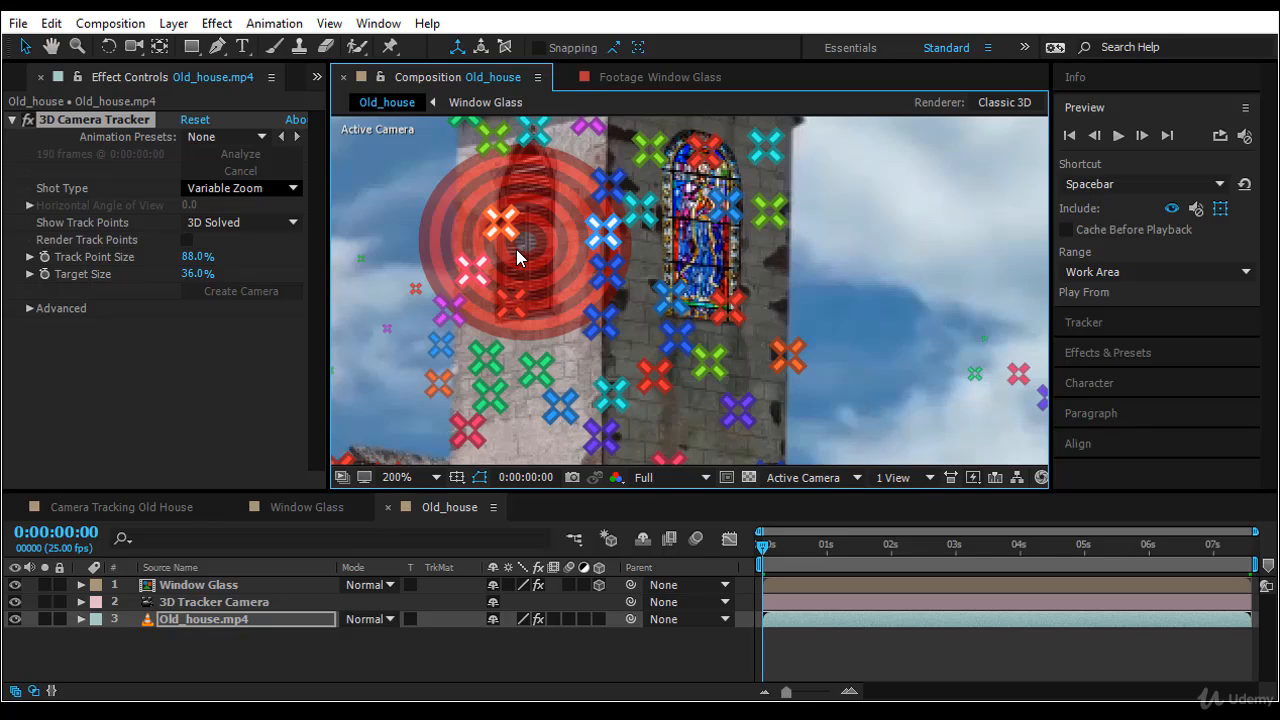
Create a null from the three track points around the shuttered tower window and select the new null layer
right_click(517, 249)
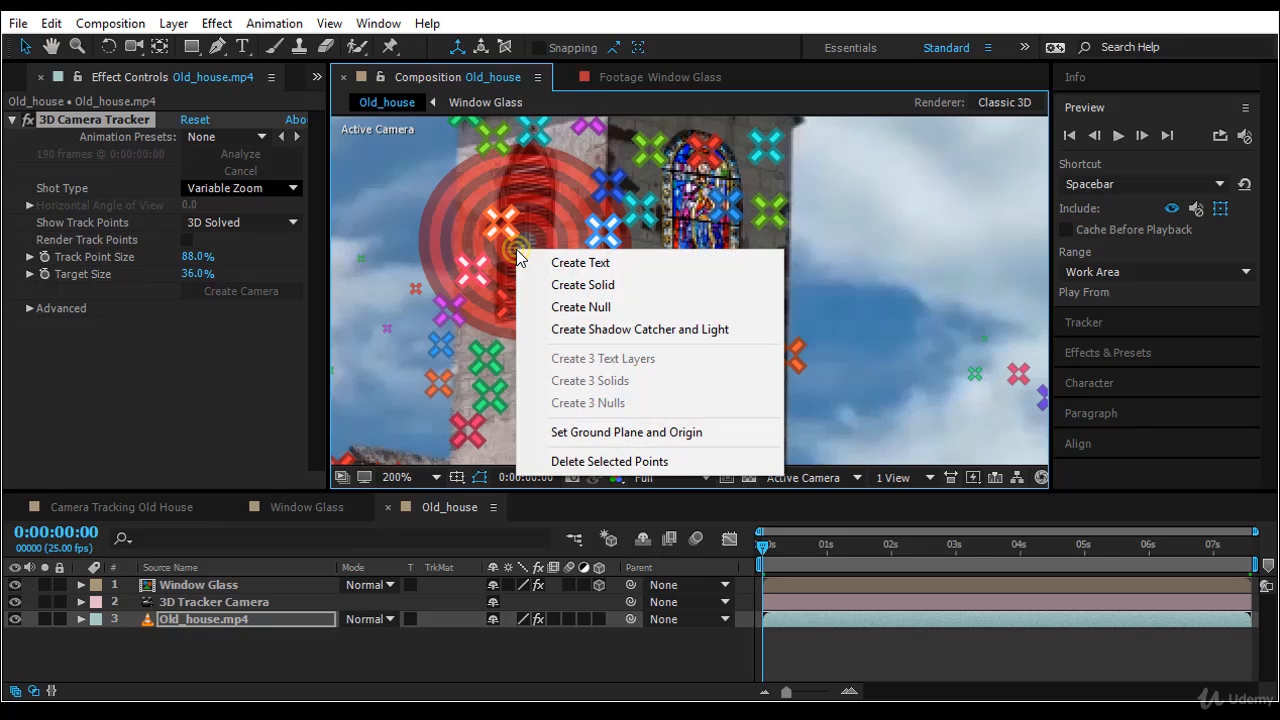
click(596, 310)
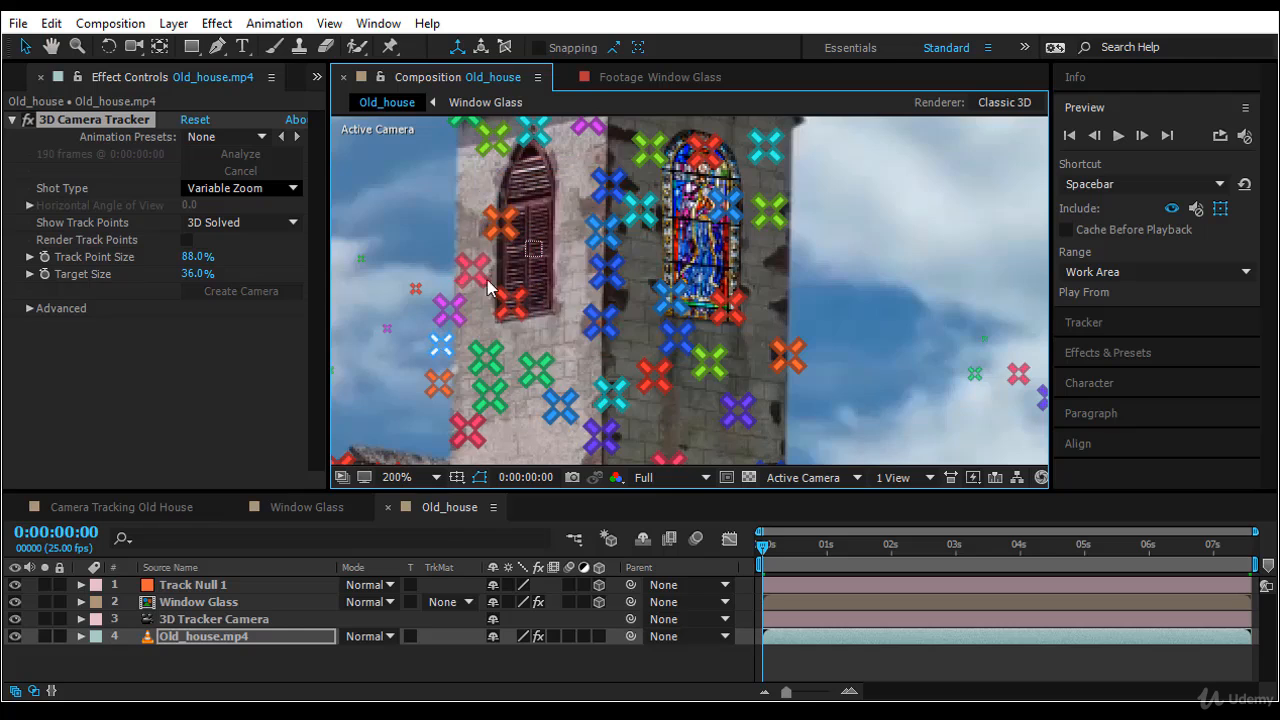
click(245, 588)
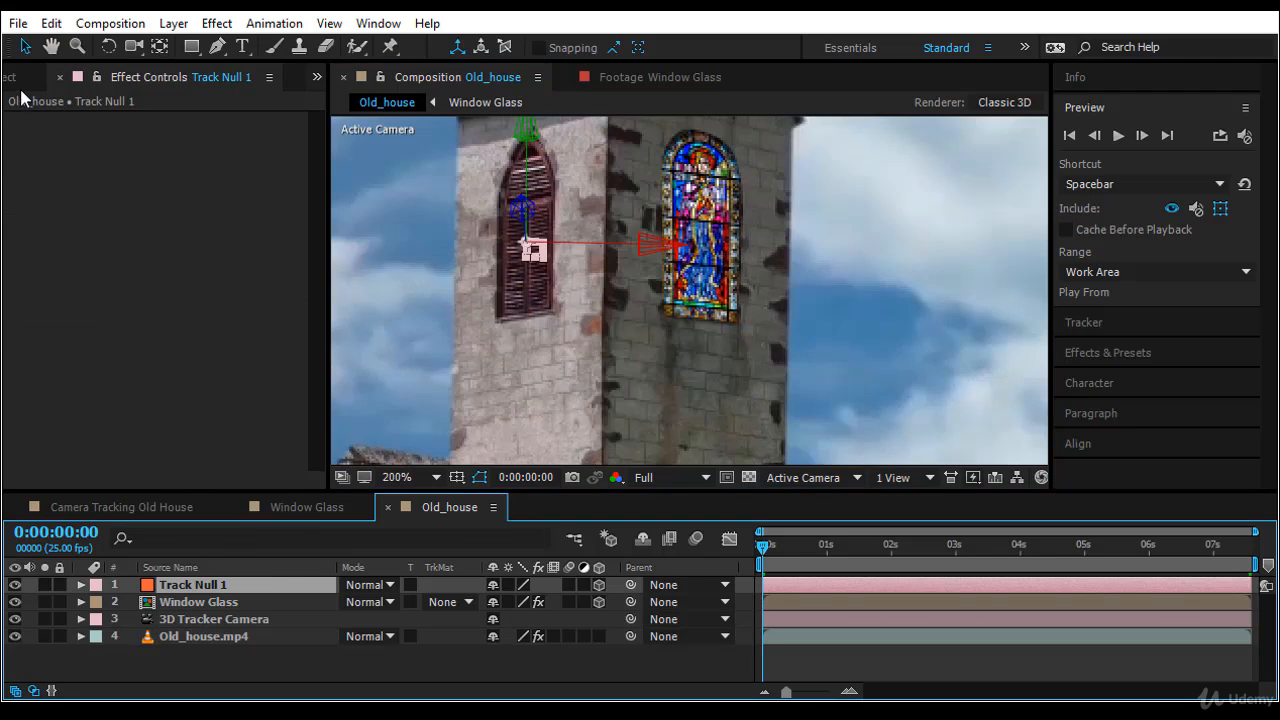
Add the Window Glass composition to the timeline directly below the track null and scale the new layer to 15%
click(18, 80)
drag(147, 348, 212, 600)
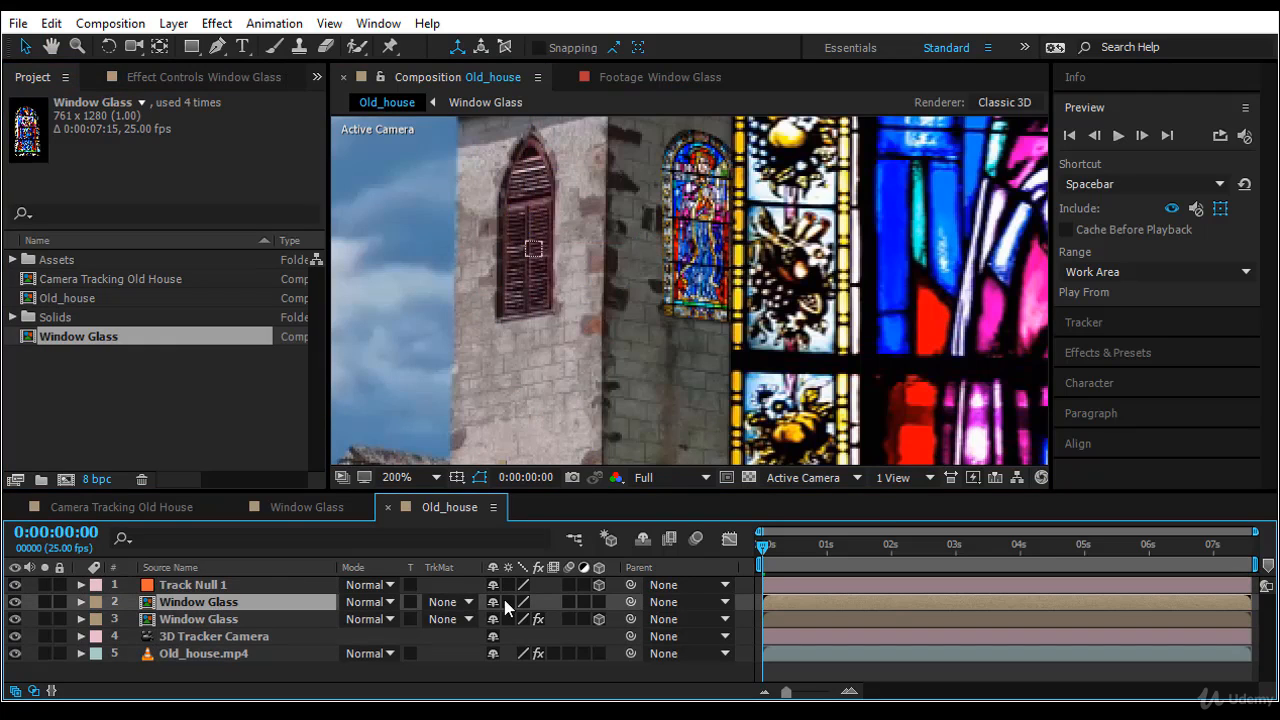
key(s)
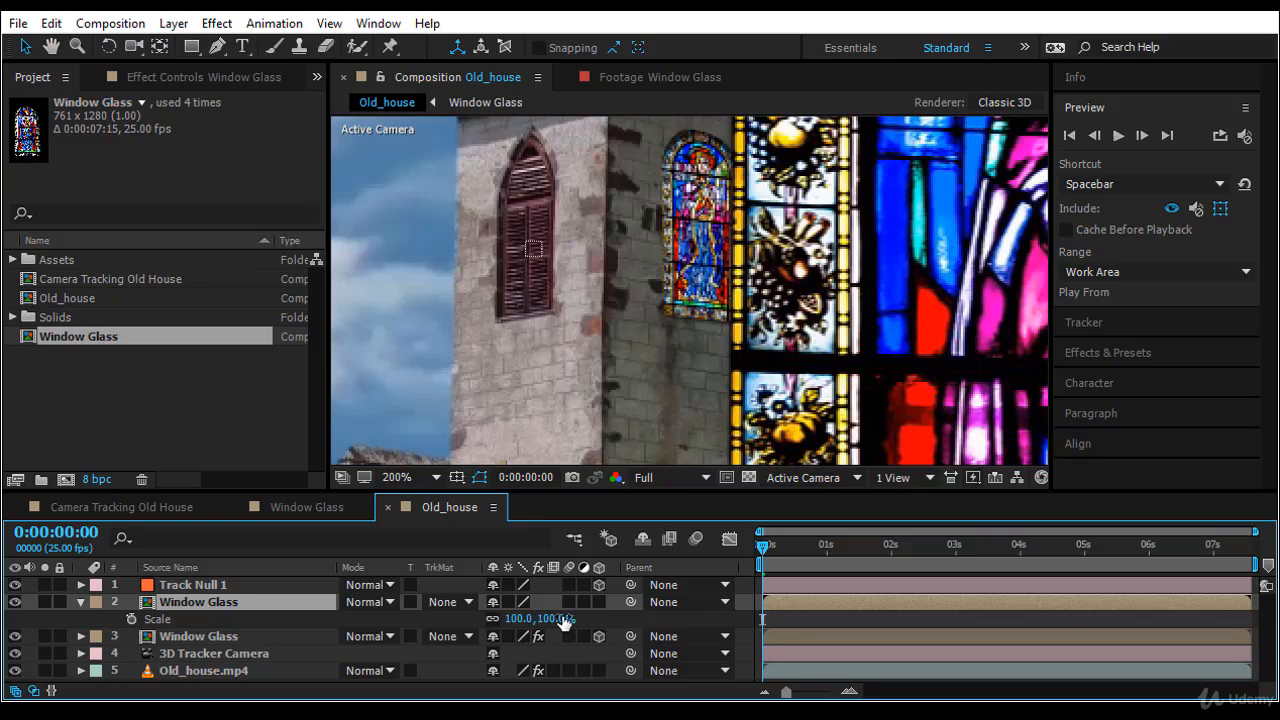
drag(563, 617, 505, 622)
click(410, 478)
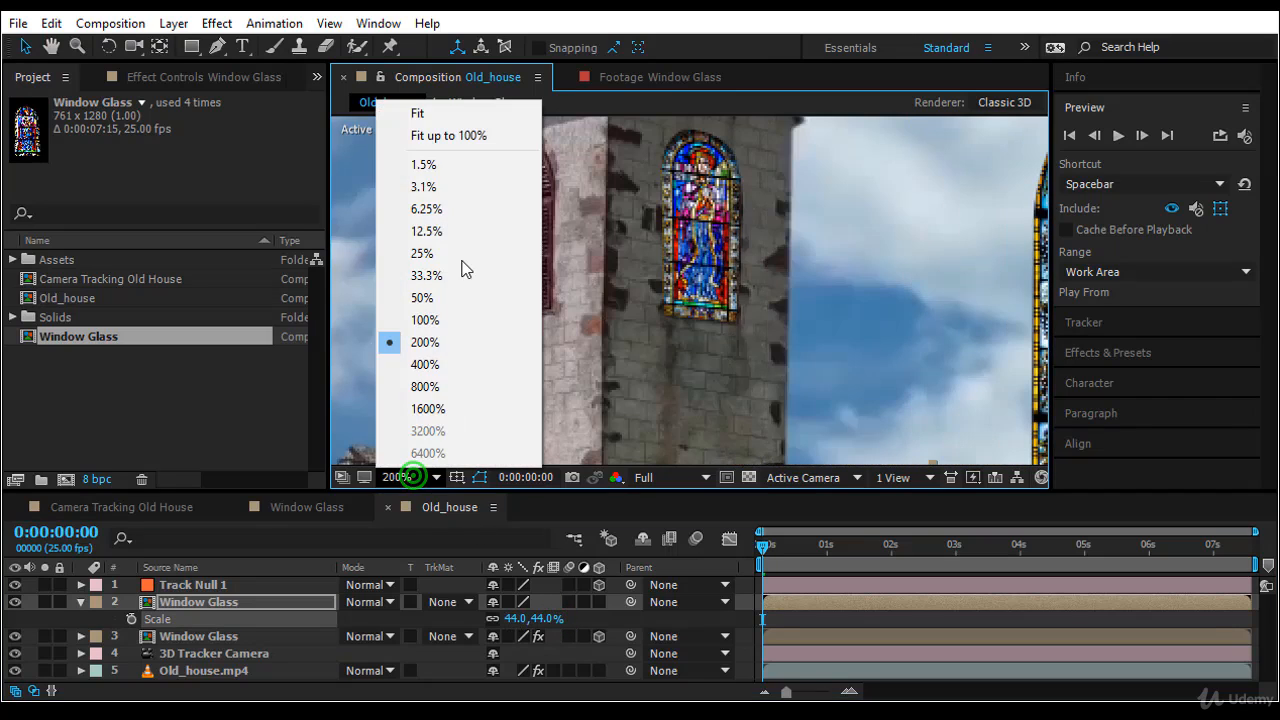
click(475, 136)
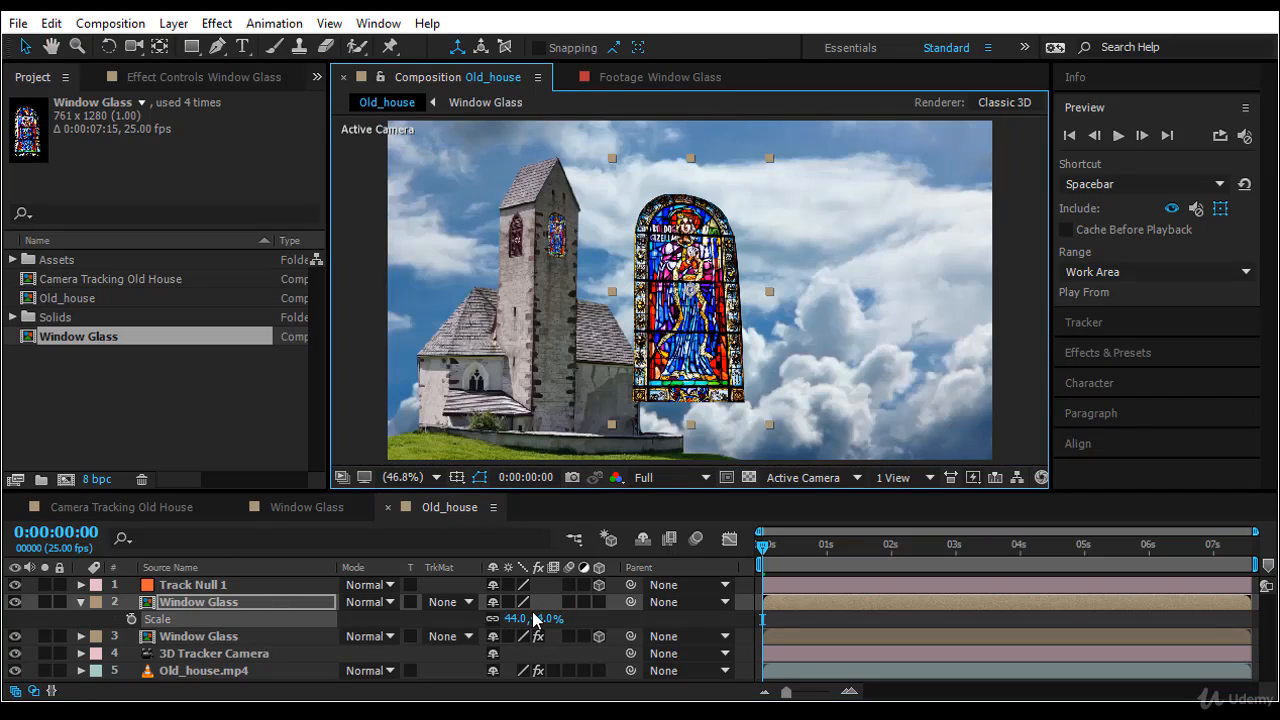
mouse_move(551, 614)
mouse_down()
mouse_move(520, 618)
mouse_move(530, 622)
mouse_up()
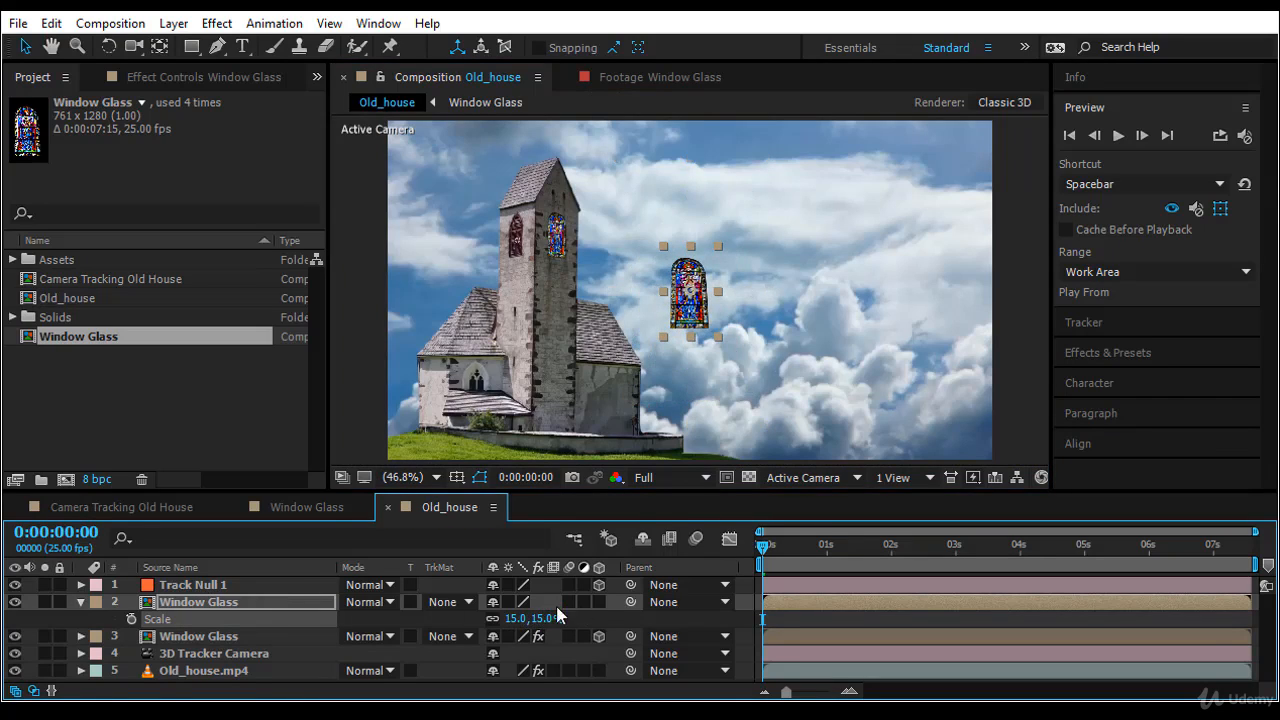
Make the new Window Glass layer 3D and parent it to Track Null 1 so that it moves to the null's location
click(599, 602)
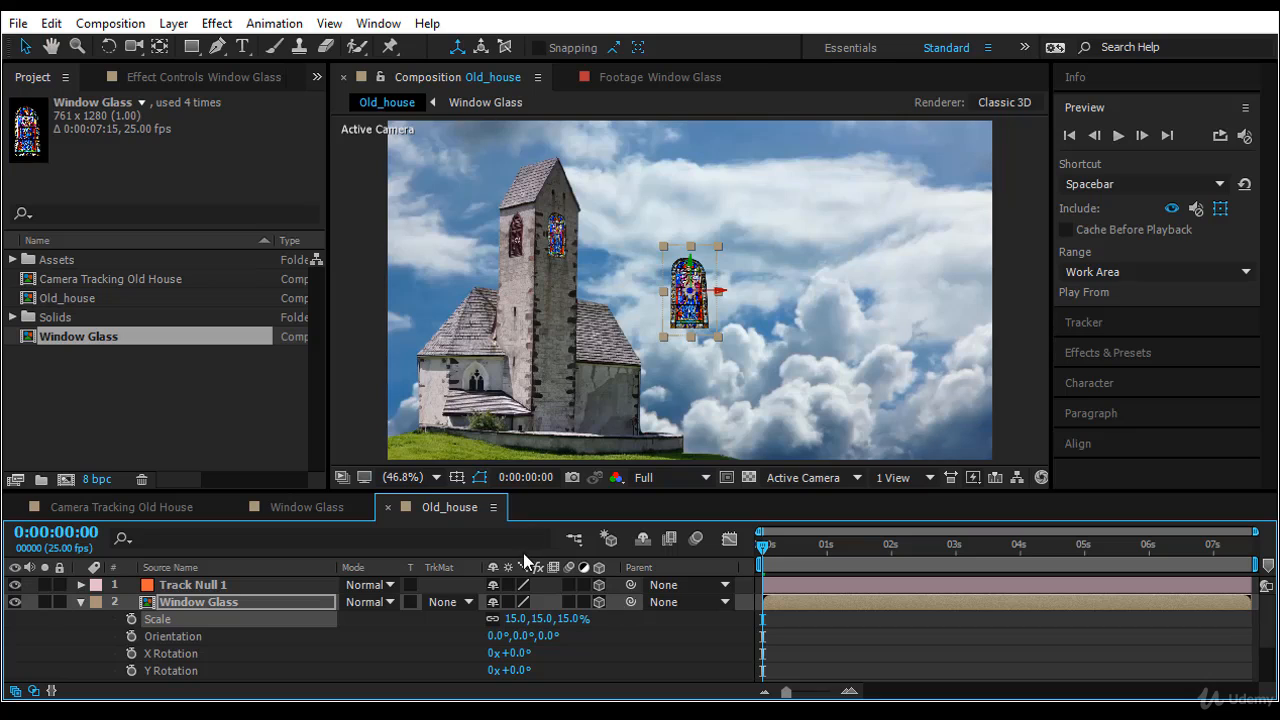
click(764, 546)
drag(769, 546, 761, 550)
drag(630, 604, 265, 586)
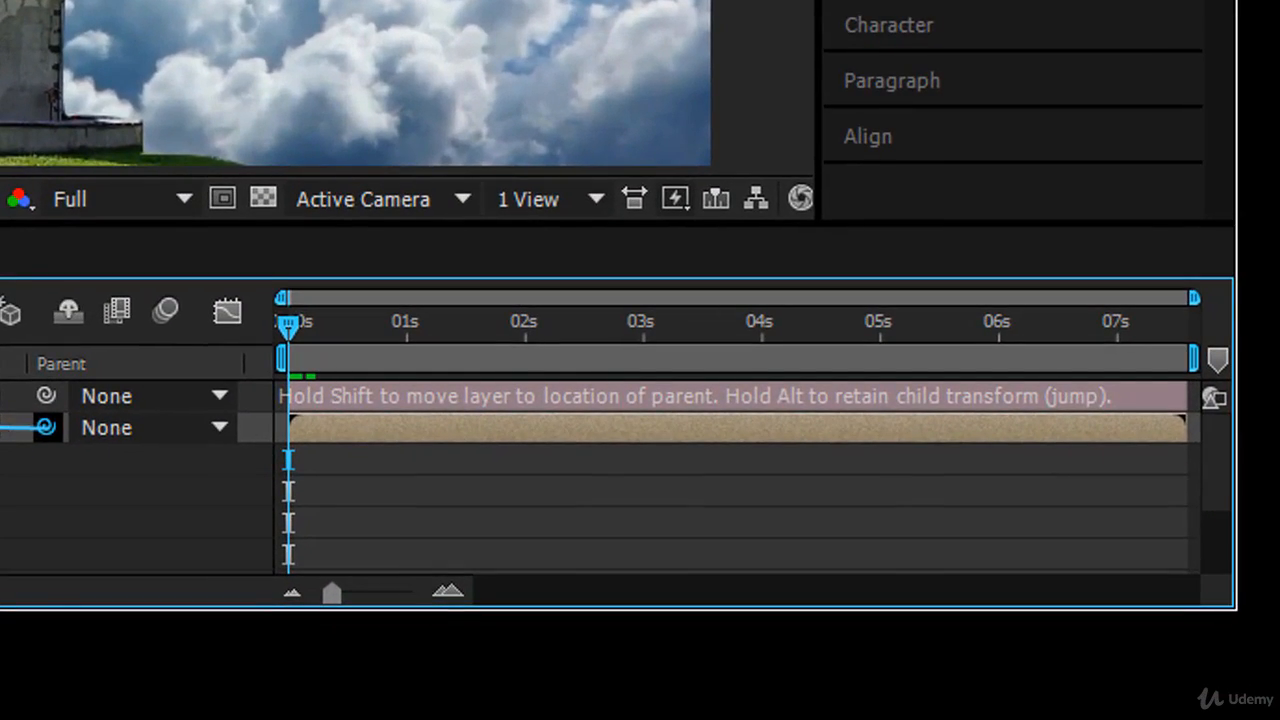
drag(265, 586, 242, 590)
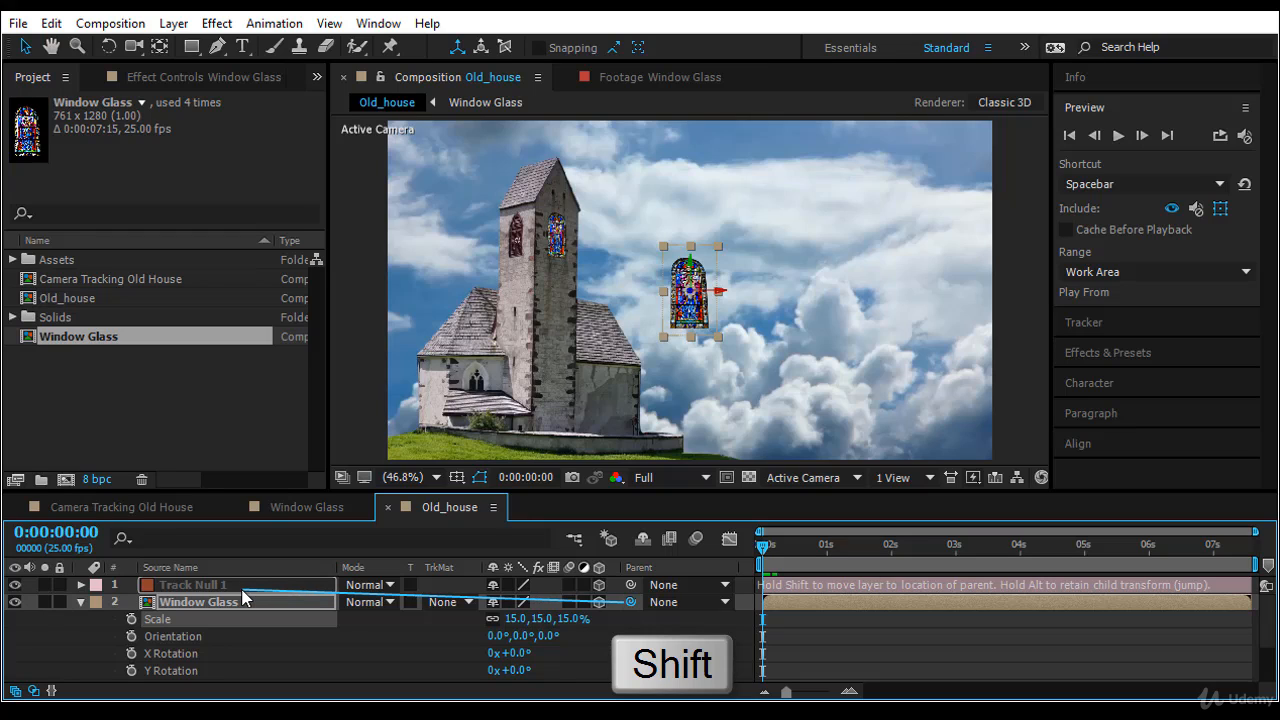
drag(242, 591, 241, 594)
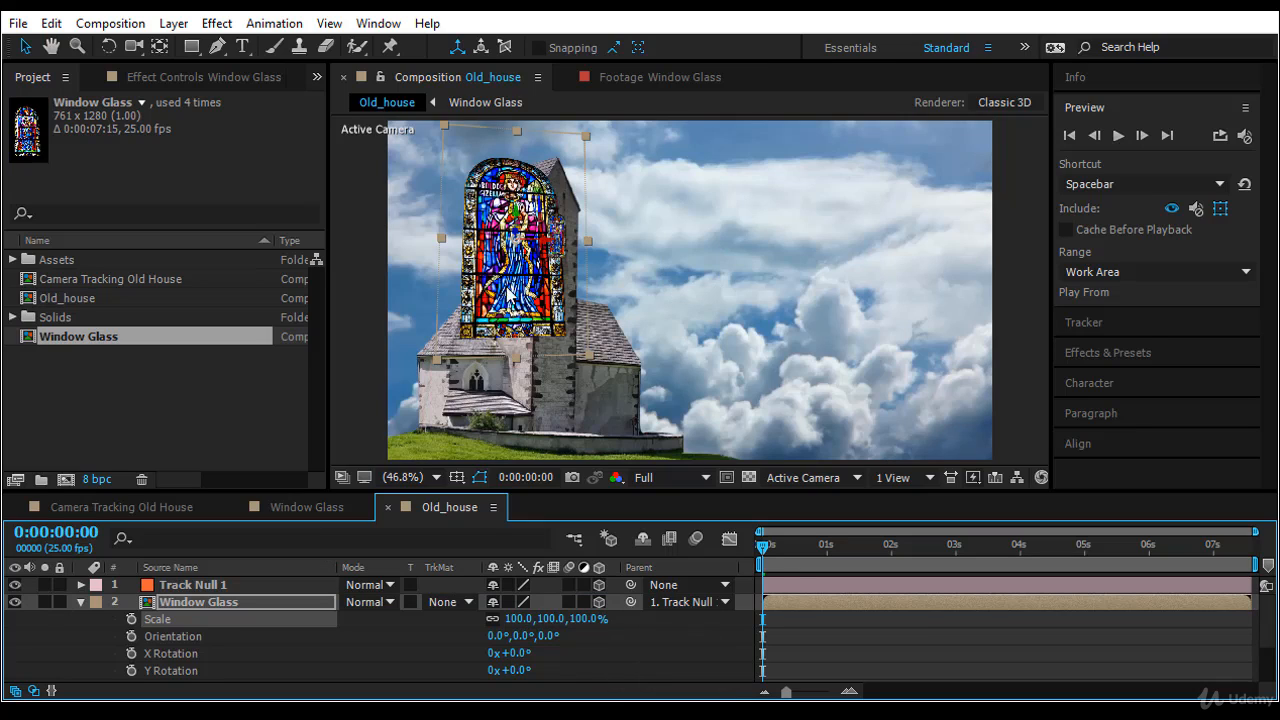
Set the parented Window Glass layer's scale to 25% to fit the shuttered tower window
click(587, 130)
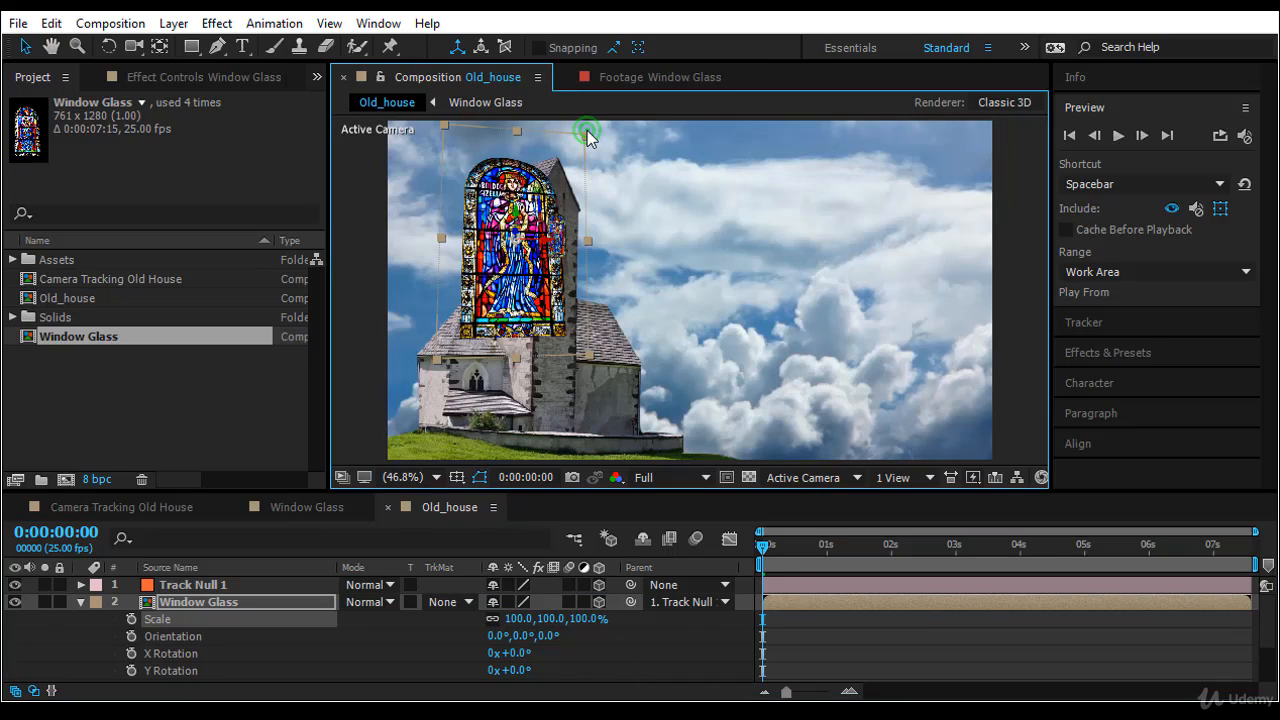
click(582, 619)
drag(530, 620, 487, 635)
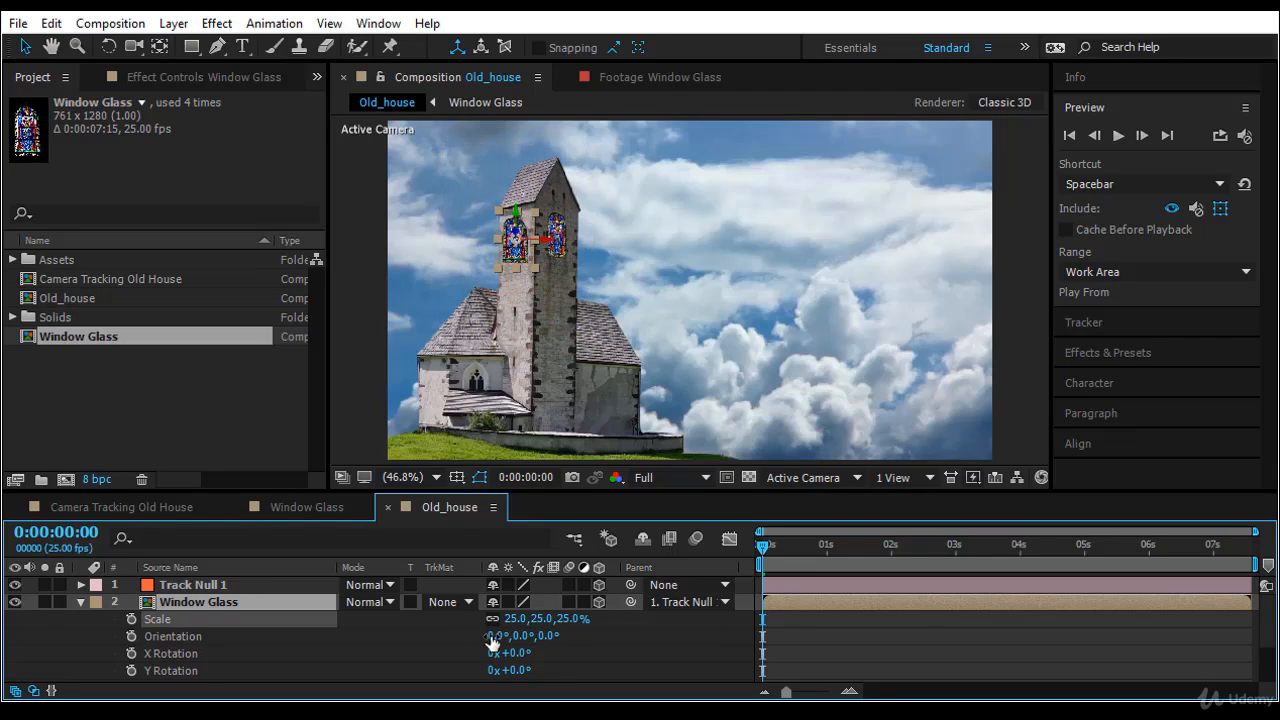
Examine the scaled window glass up close against the tower, then fit the whole composition in view
key(slash)
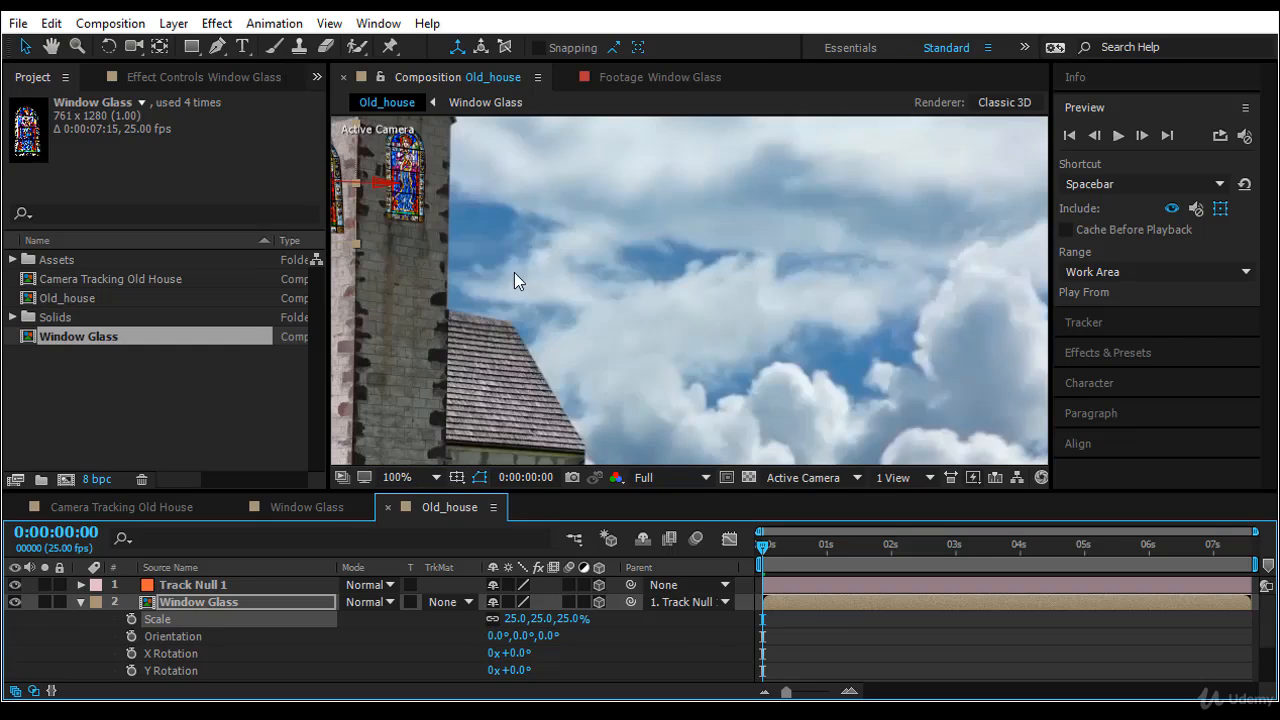
drag(429, 291, 747, 445)
scroll(657, 387, up, 1)
drag(603, 407, 647, 315)
key(v)
scroll(689, 325, down, 8)
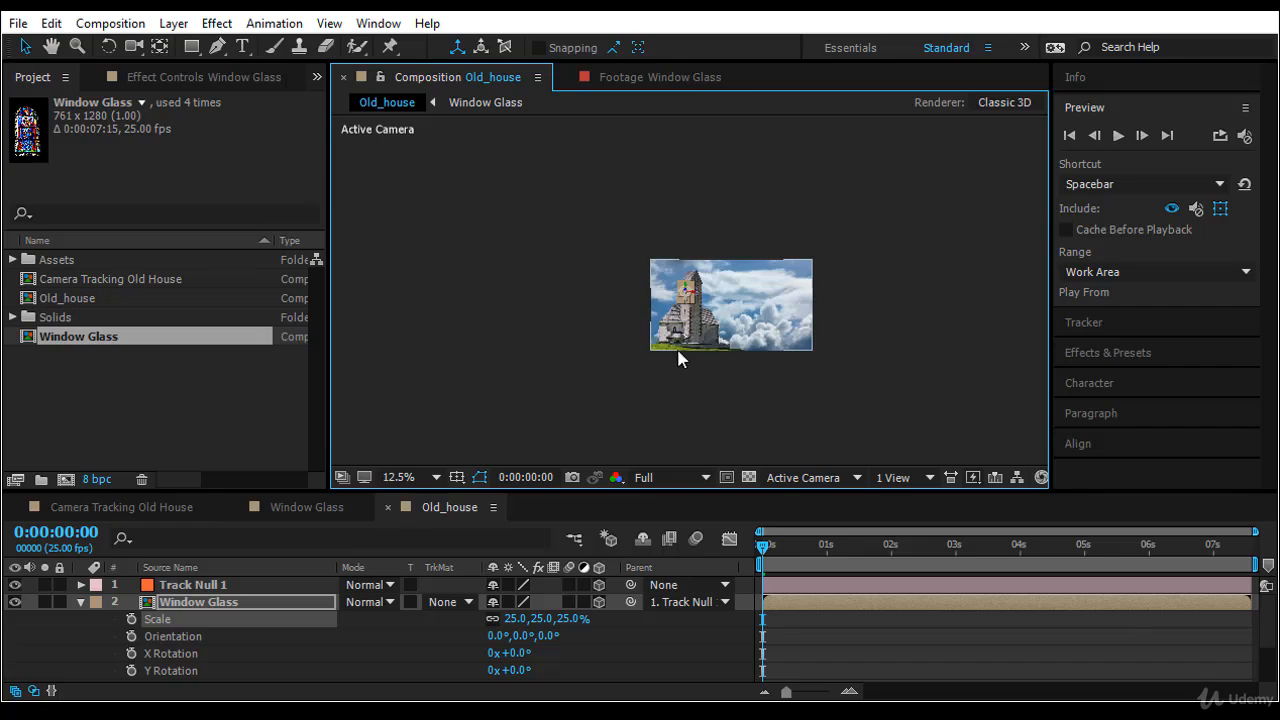
click(405, 476)
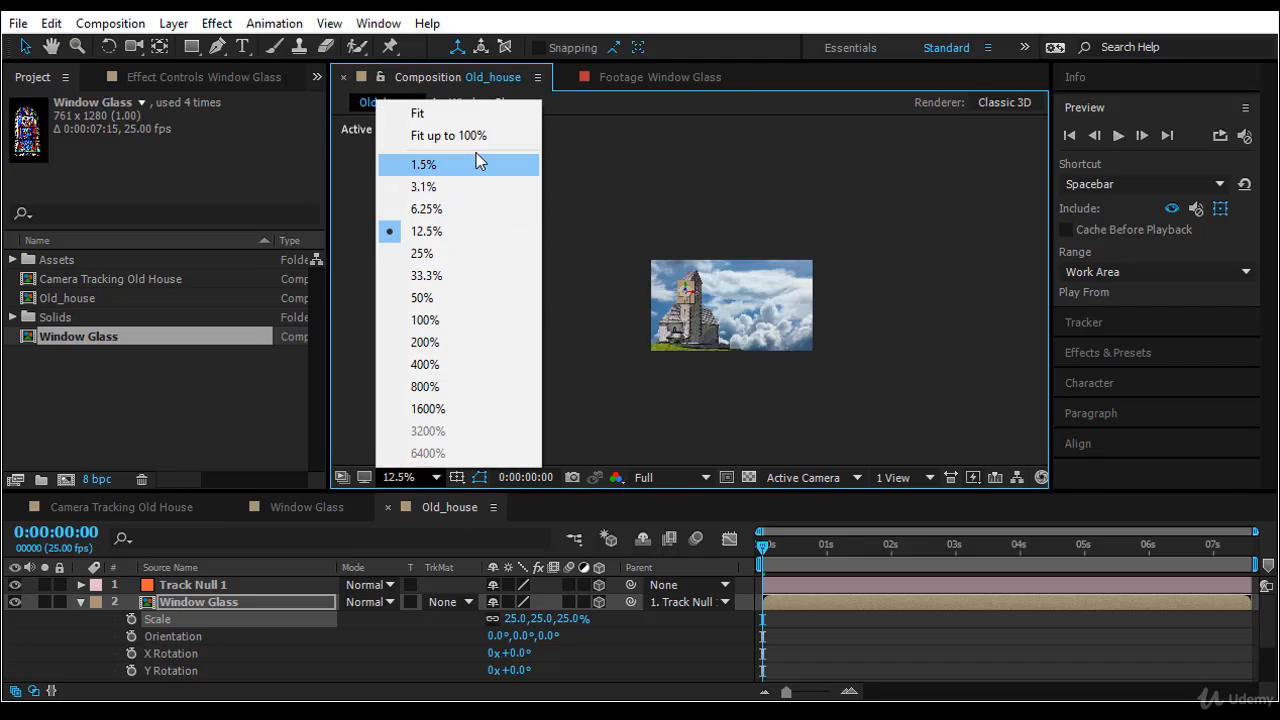
click(474, 134)
Preview the tracked glass from 0:00:04:04, then move the Window Glass layer up over the shuttered window at 0:00:04:03
drag(763, 545, 1029, 573)
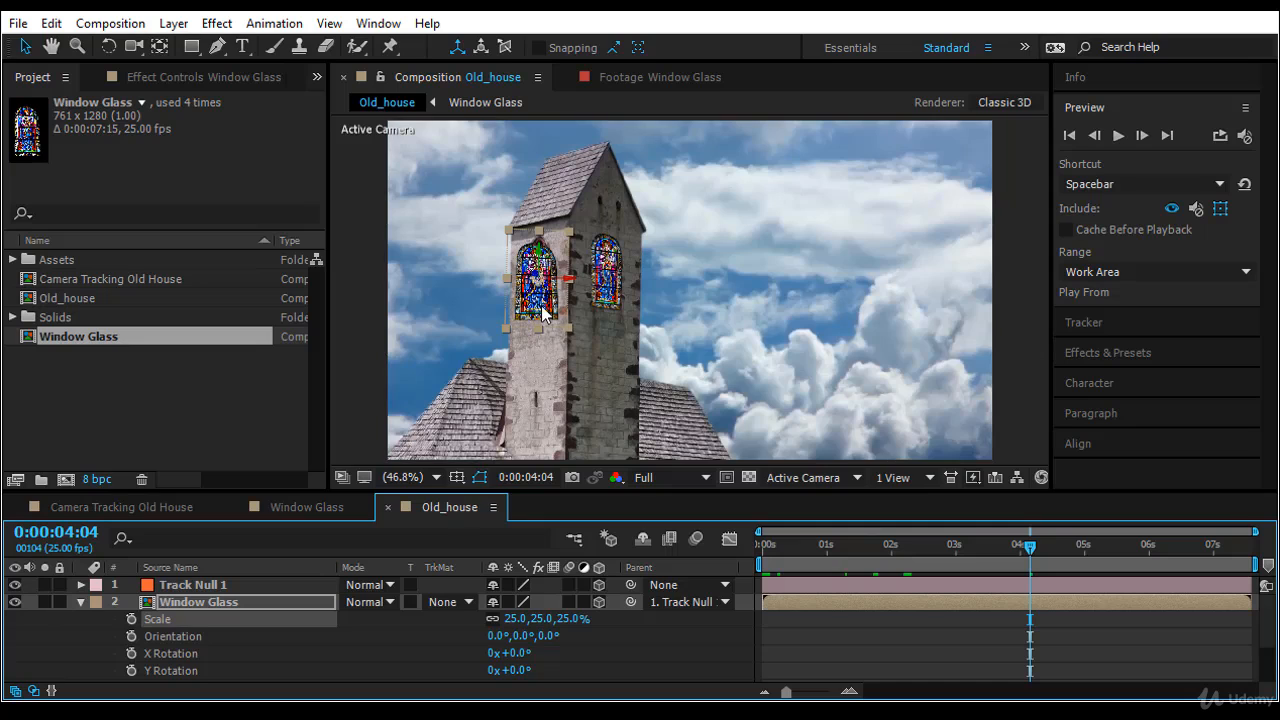
scroll(515, 324, up, 3)
scroll(533, 343, up, 1)
key(h)
drag(441, 332, 846, 424)
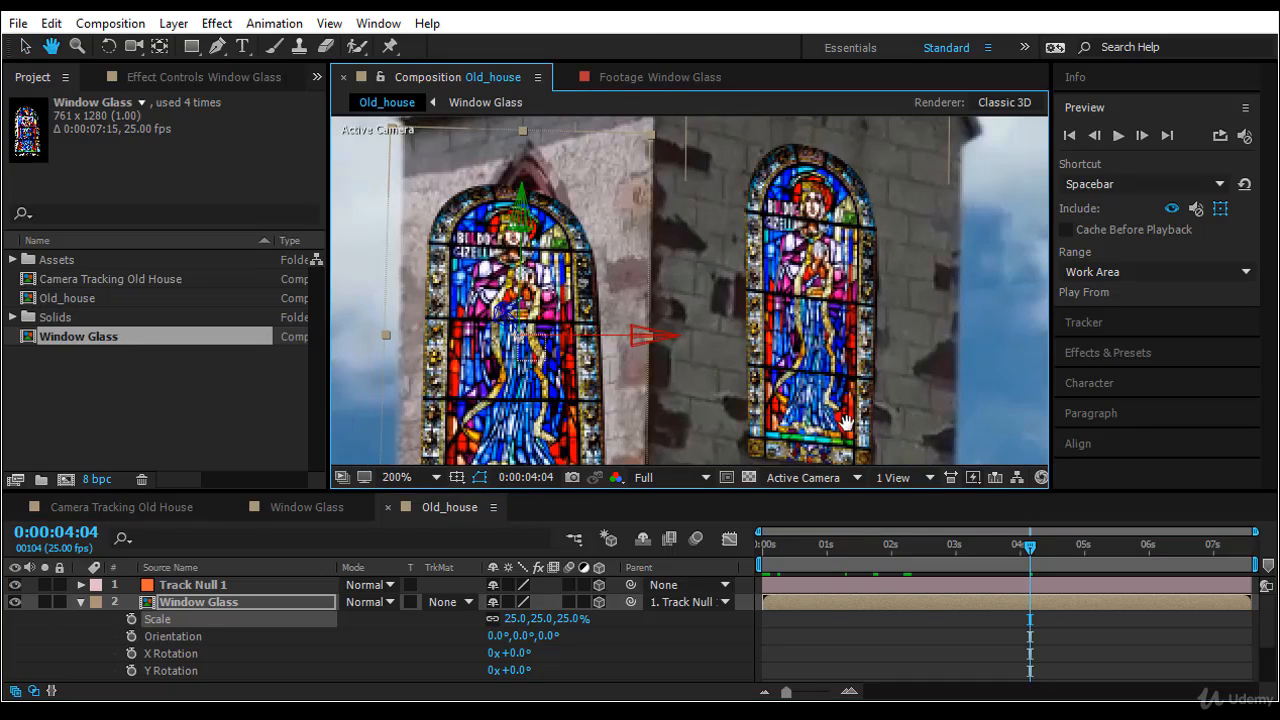
drag(676, 426, 788, 426)
key(v)
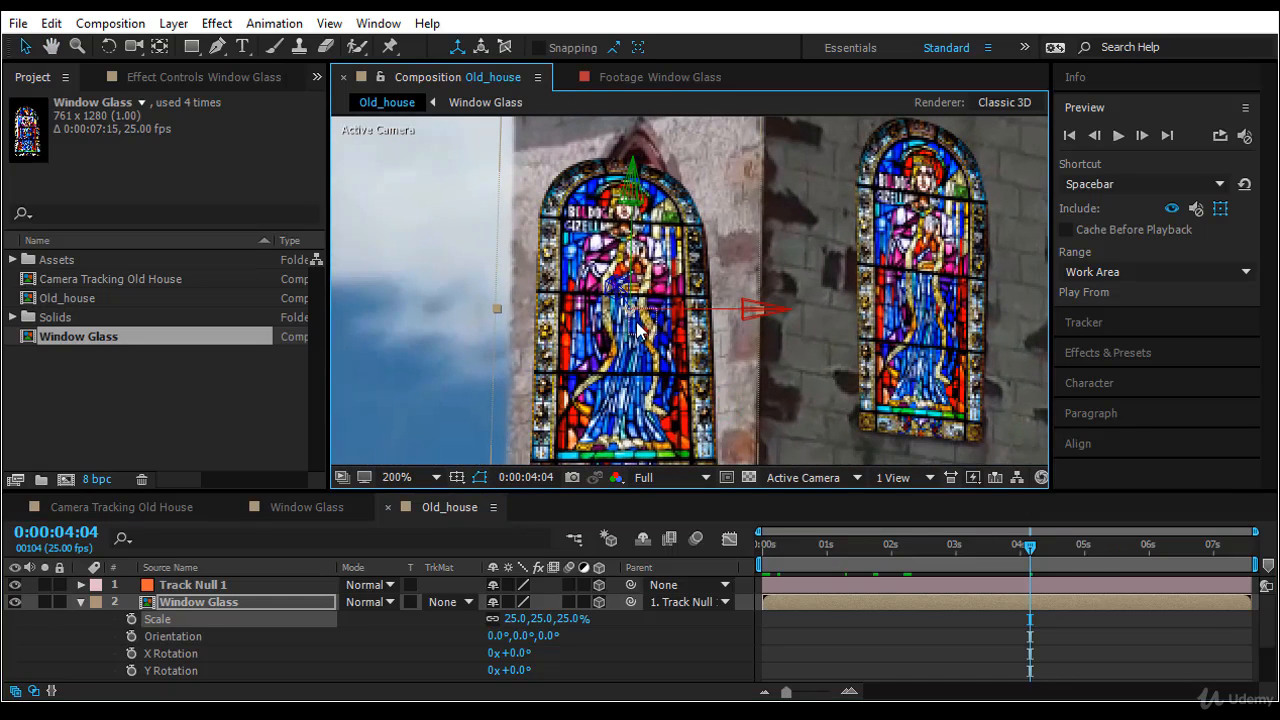
scroll(641, 330, down, 1)
key(space)
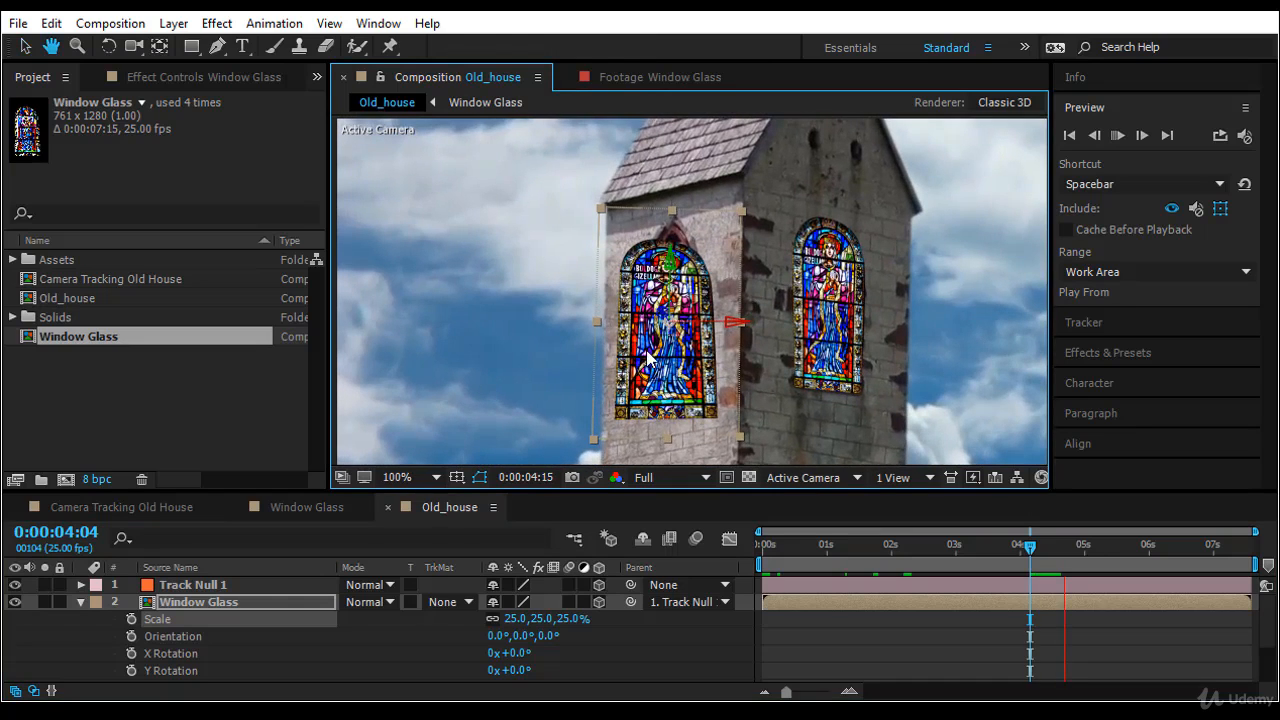
key(space)
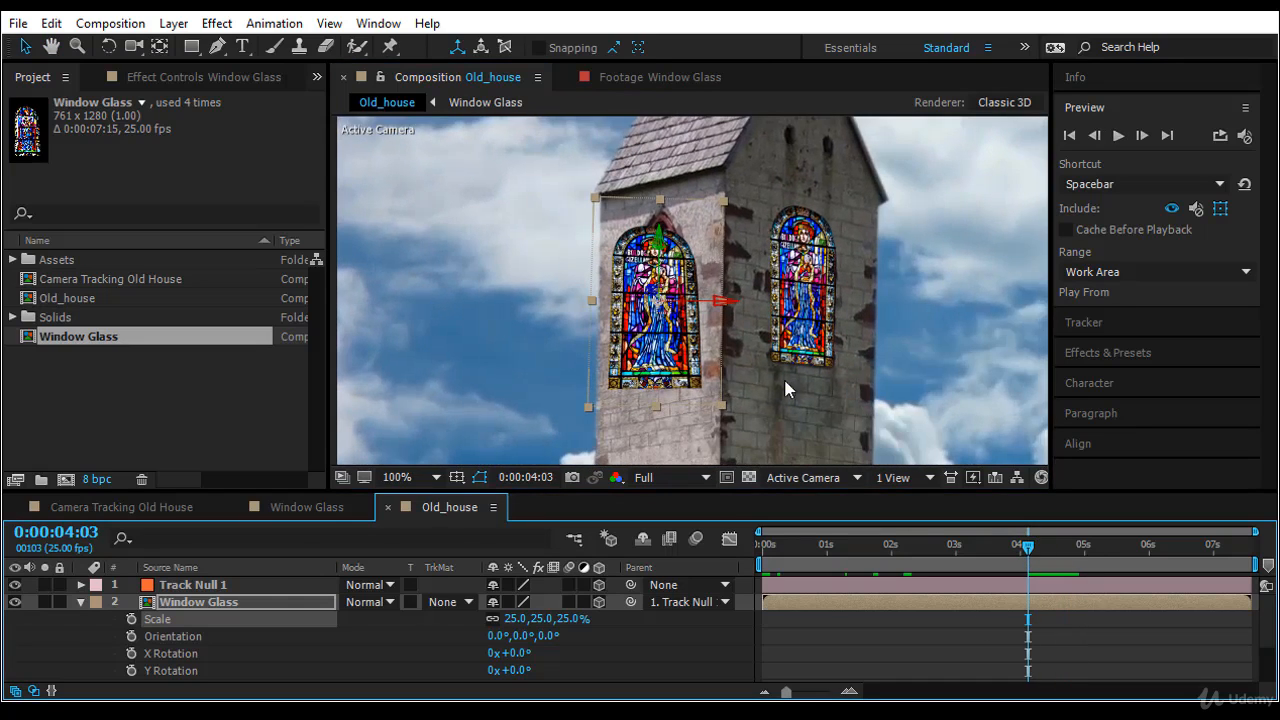
drag(658, 384, 667, 330)
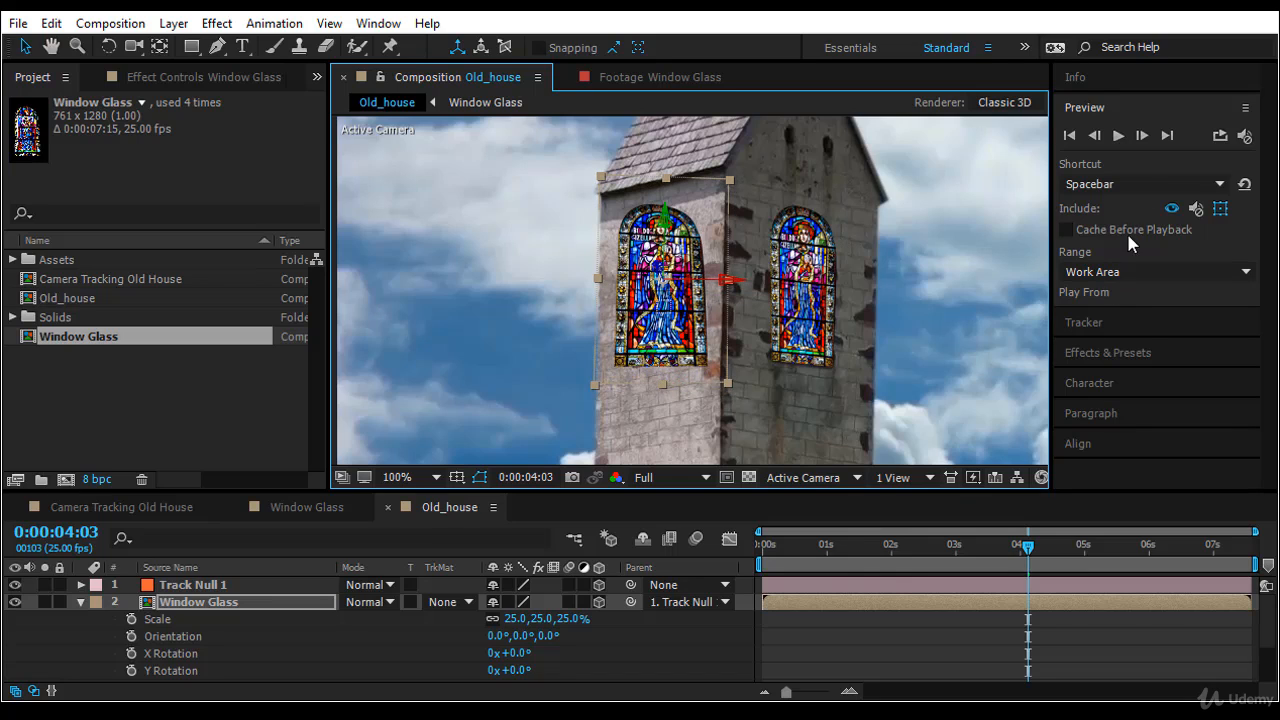
Search the effects for "bezier" and select the Bezier Warp distortion effect
click(1116, 350)
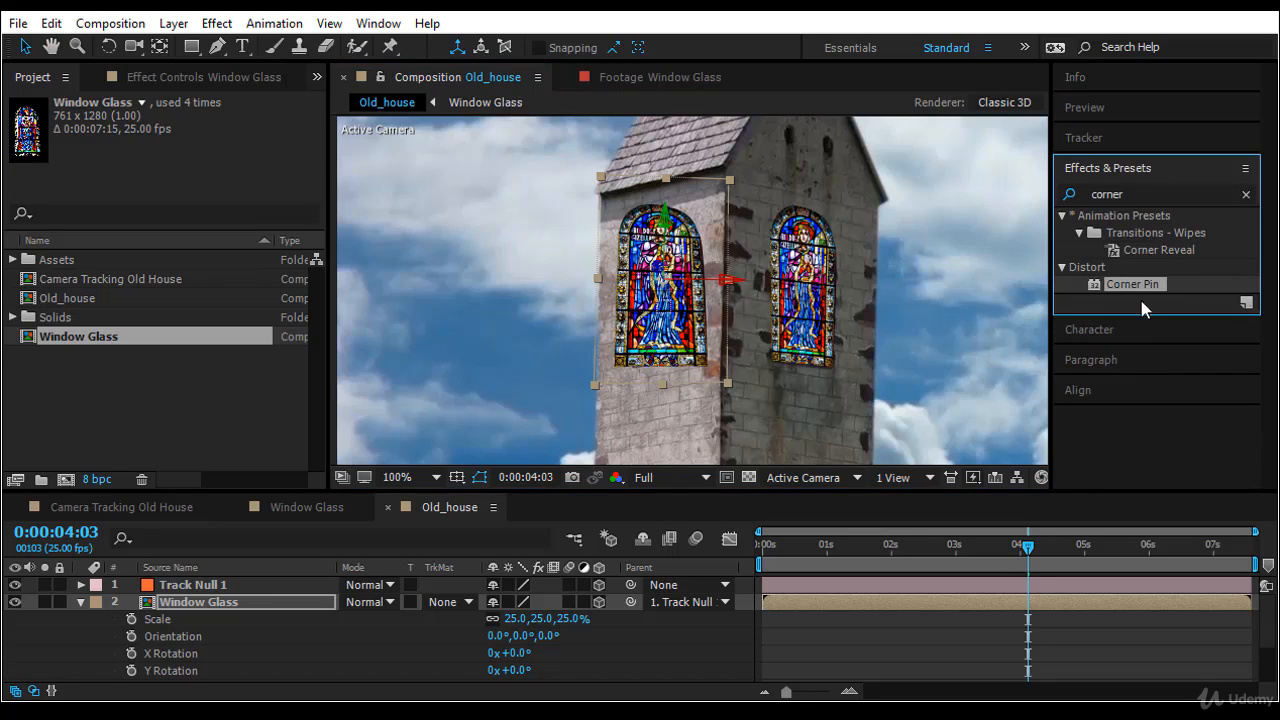
click(1140, 194)
click(1128, 197)
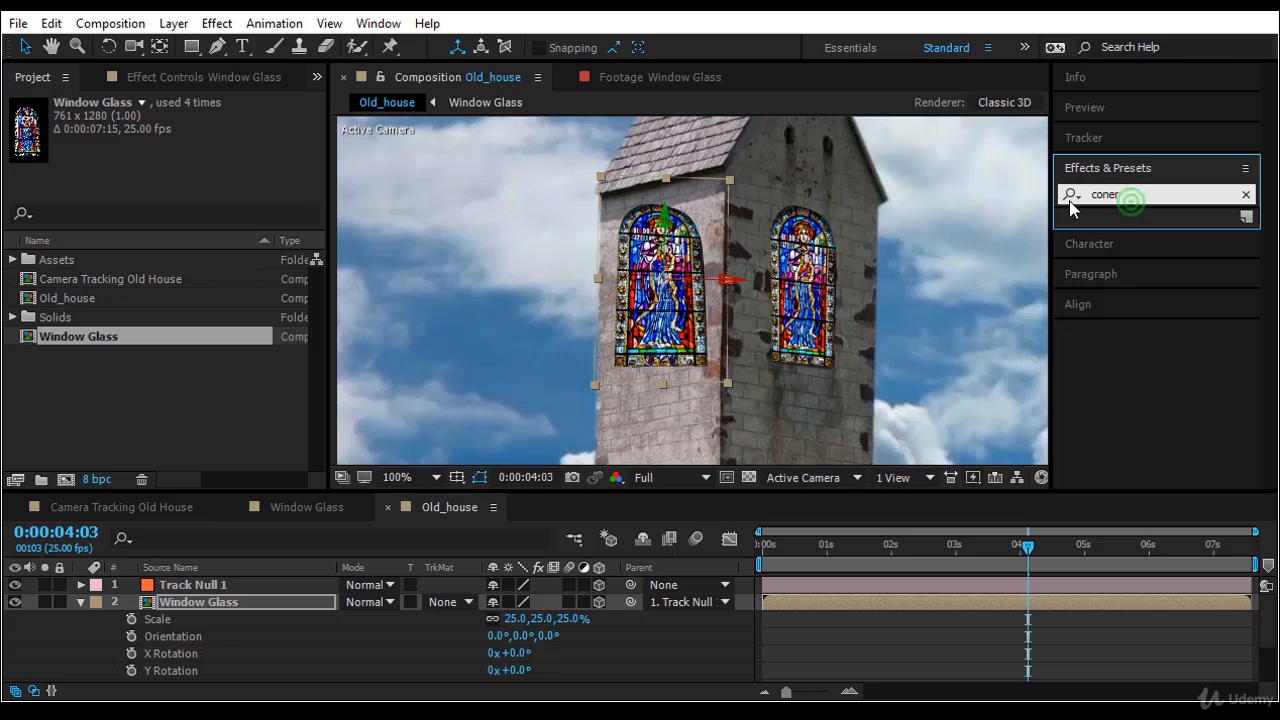
double_click(1128, 197)
text(b)
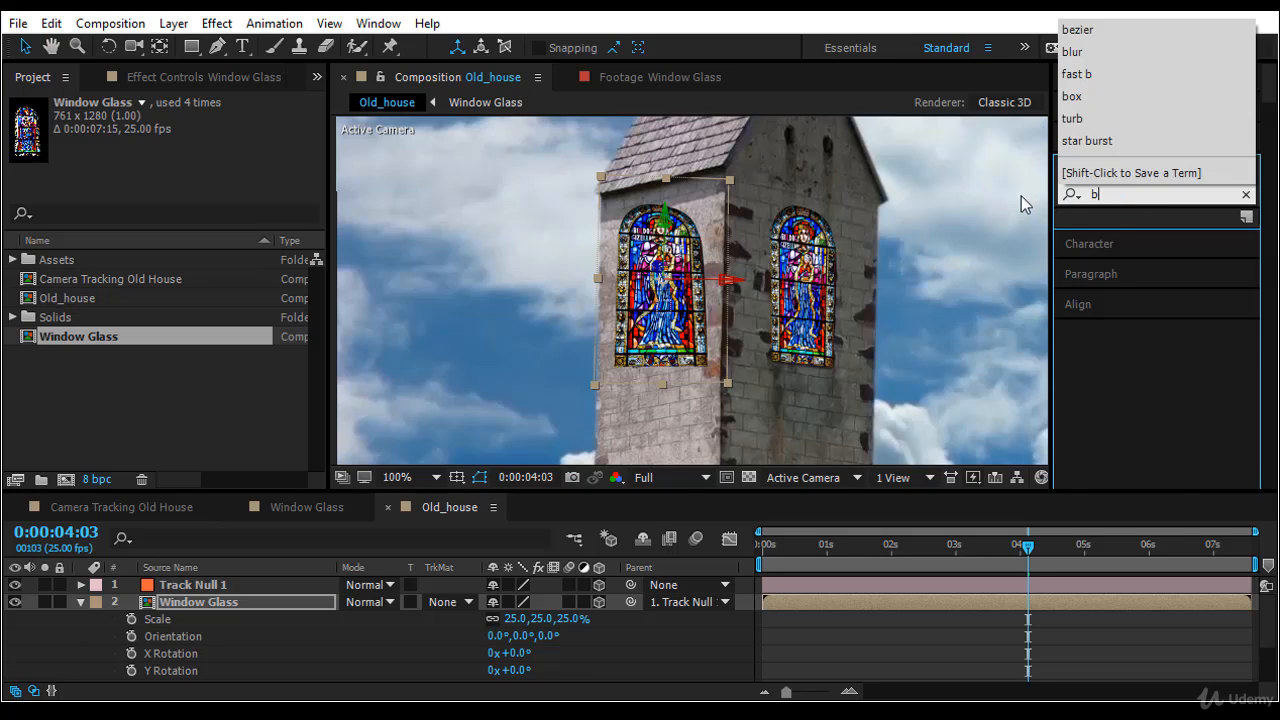
text(ezier)
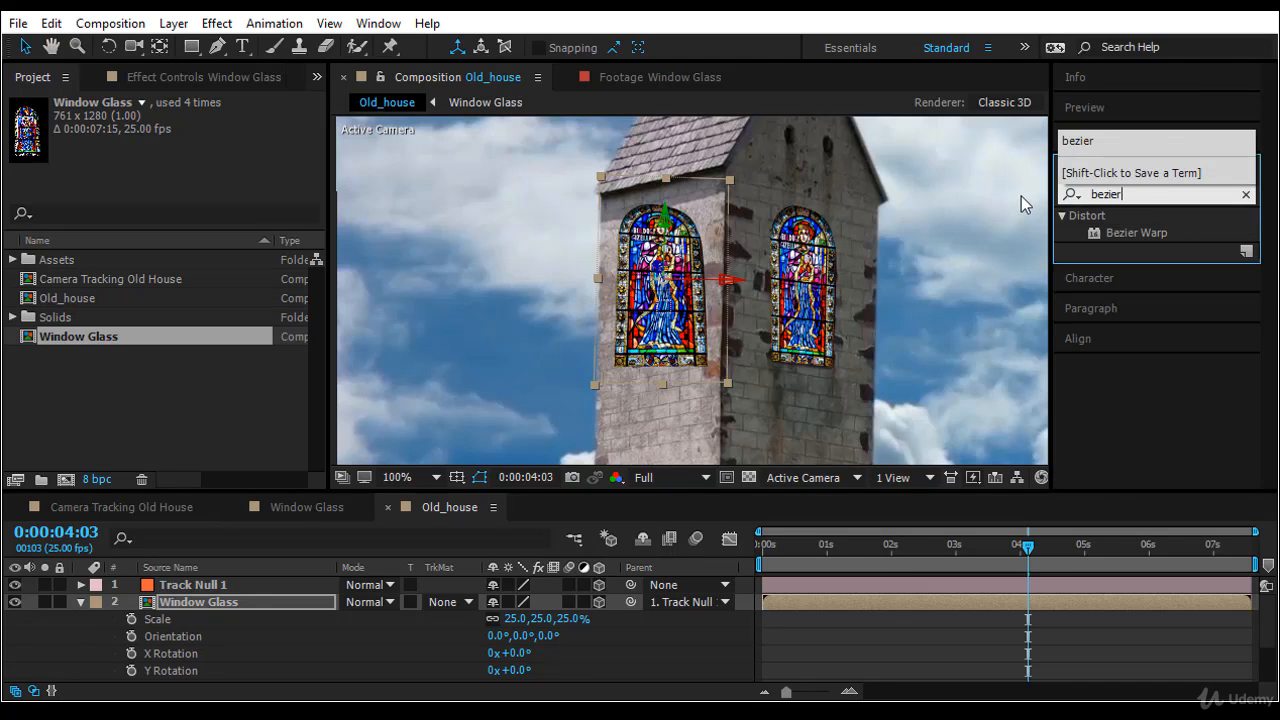
click(1138, 234)
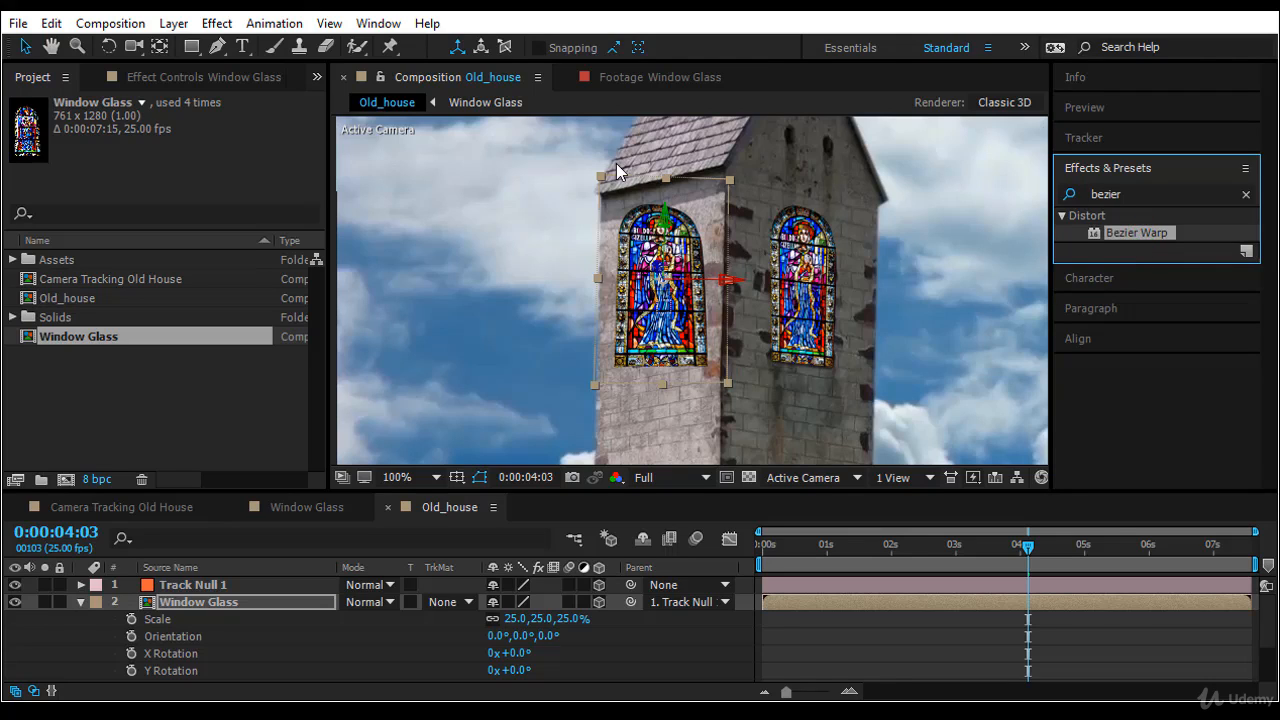
Search the effects for "corner" and apply the Corner Pin distortion effect to the Window Glass layer
double_click(1110, 194)
key(BackSpace)
text(c)
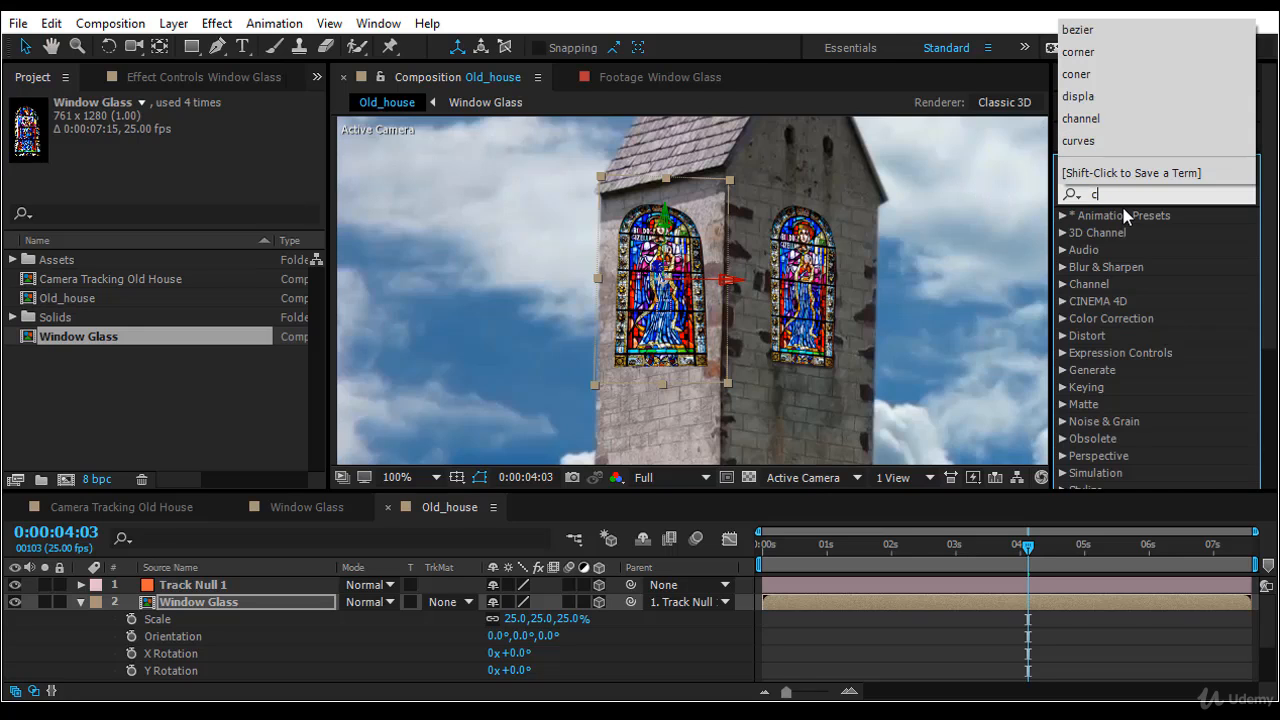
text(orner)
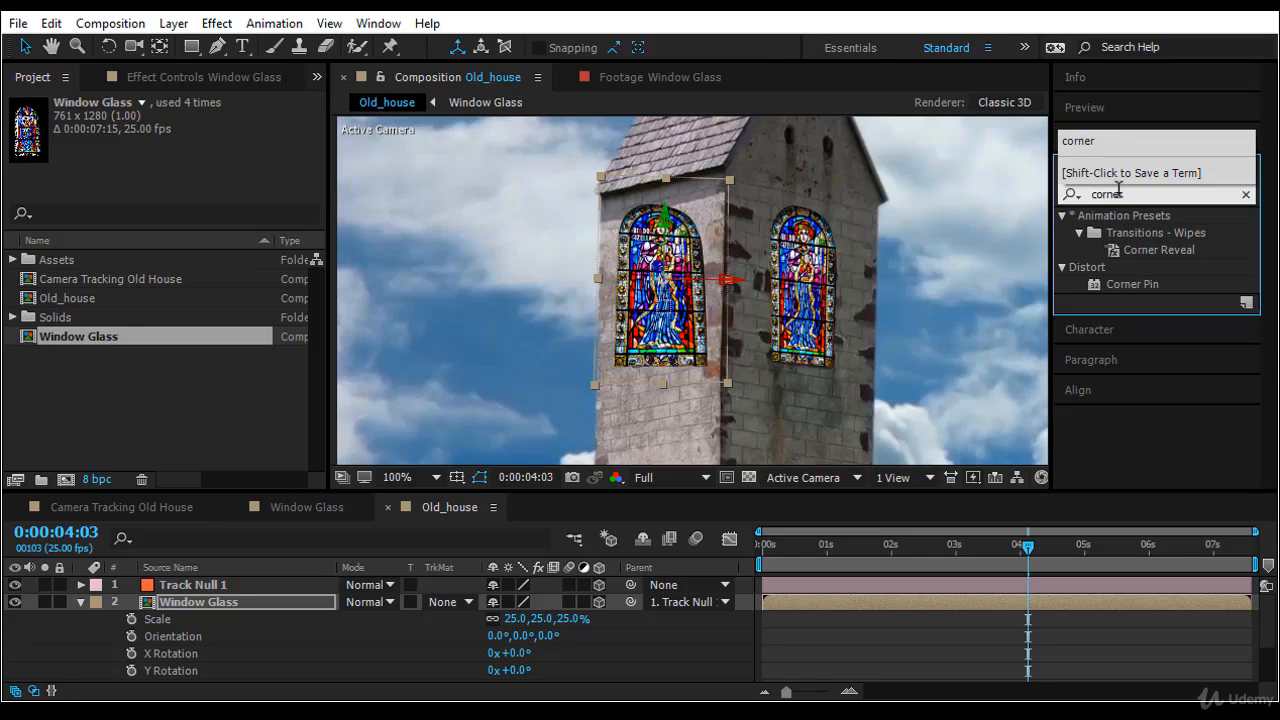
double_click(1133, 284)
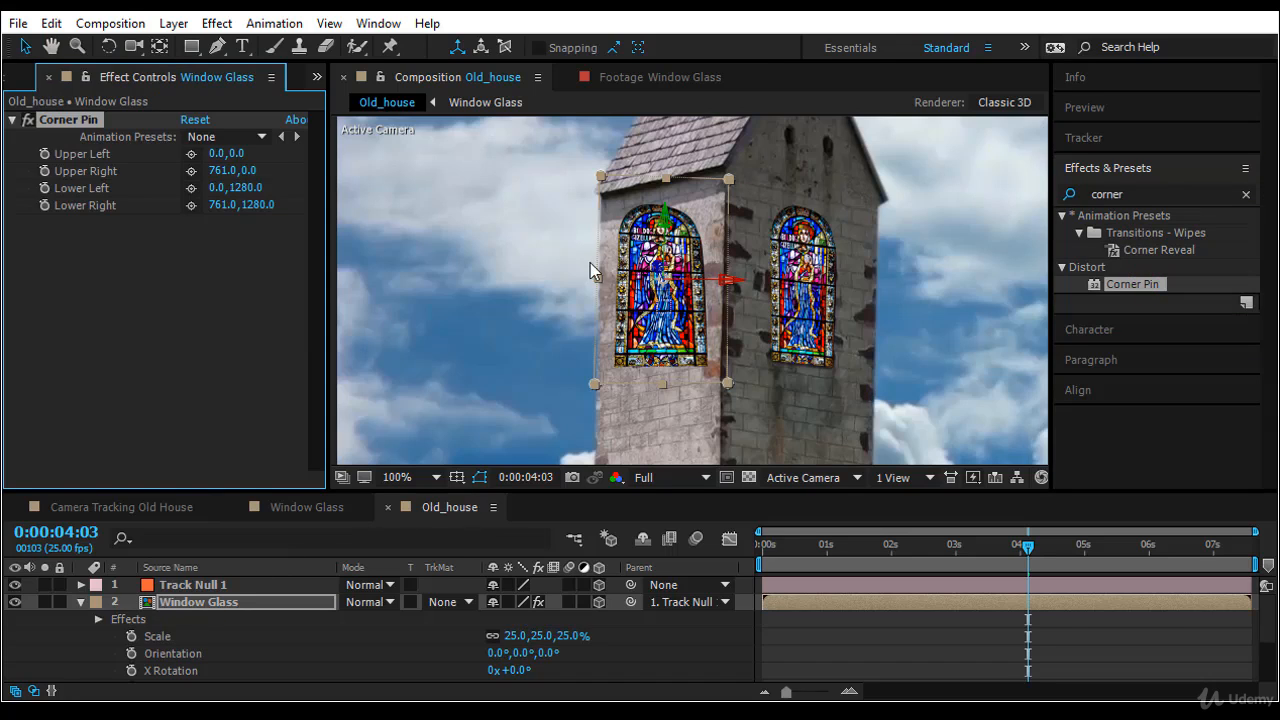
Rotate the Window Glass layer to an orientation of about 1.0°, 33.1°, 359.4° and shift it slightly outward along its X axis
scroll(643, 317, up, 1)
scroll(639, 317, down, 1)
scroll(638, 318, up, 1)
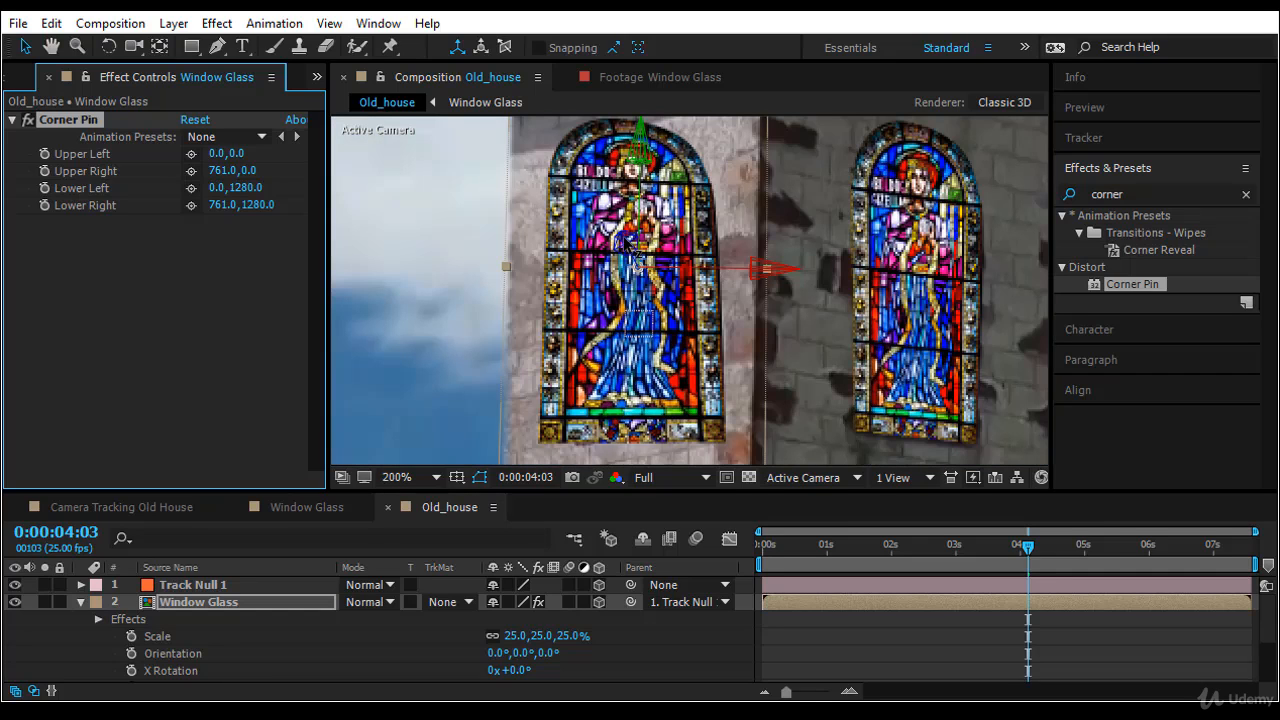
key(h)
drag(632, 297, 635, 344)
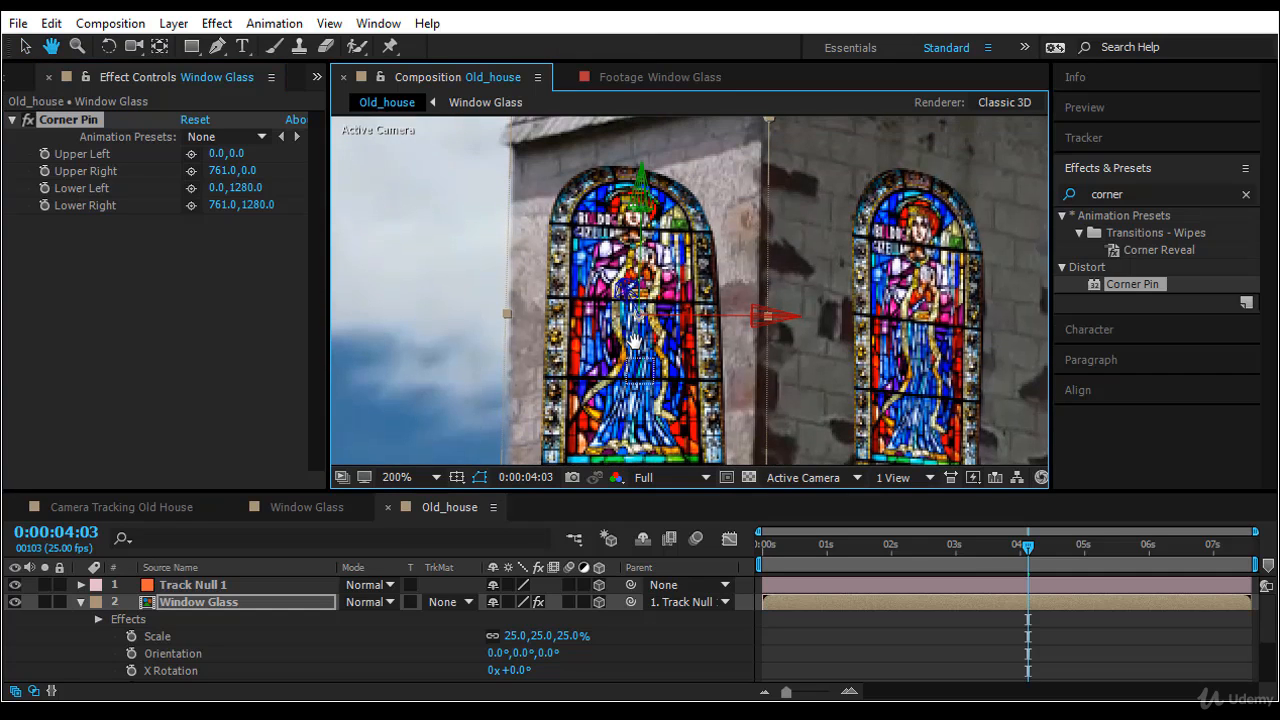
key(v)
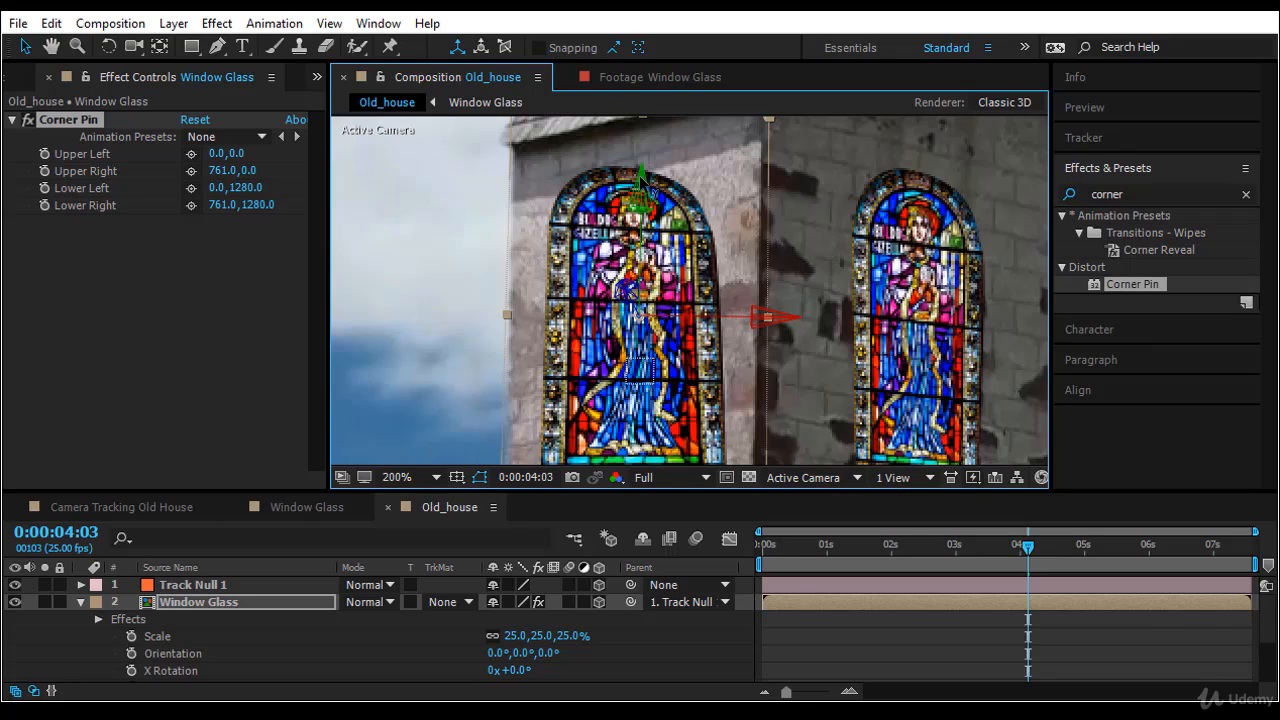
key(w)
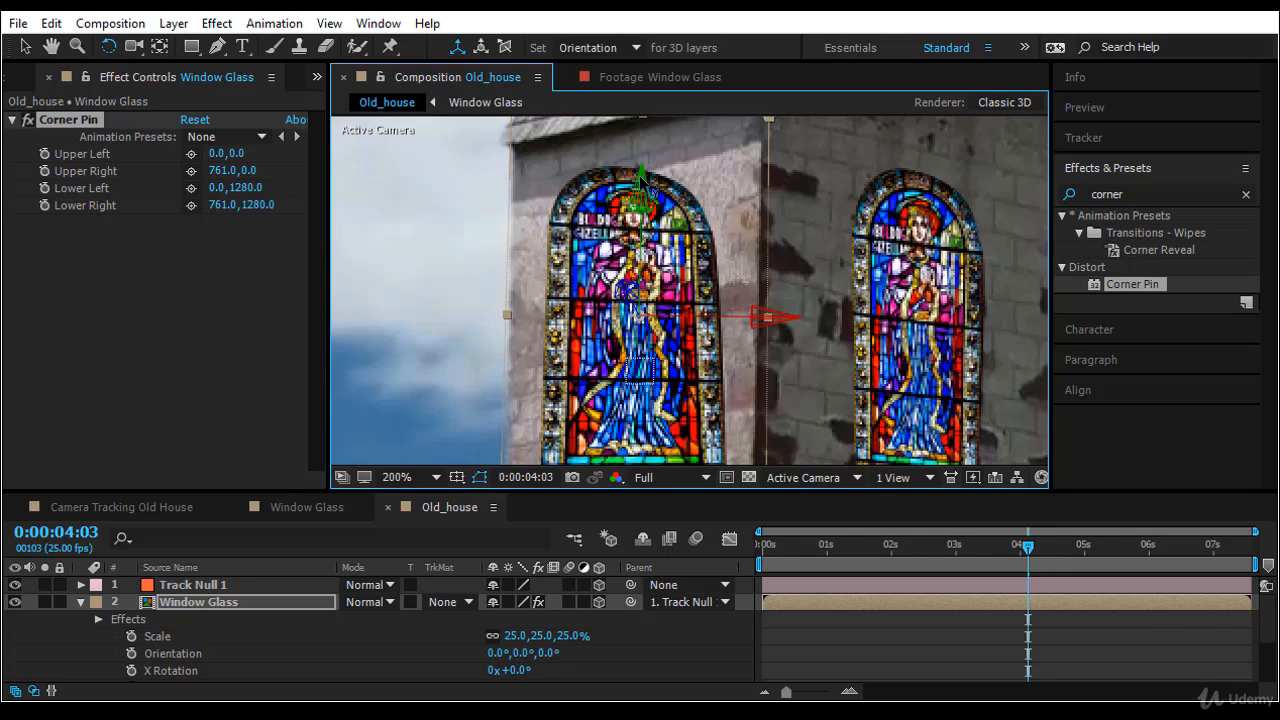
drag(641, 176, 582, 243)
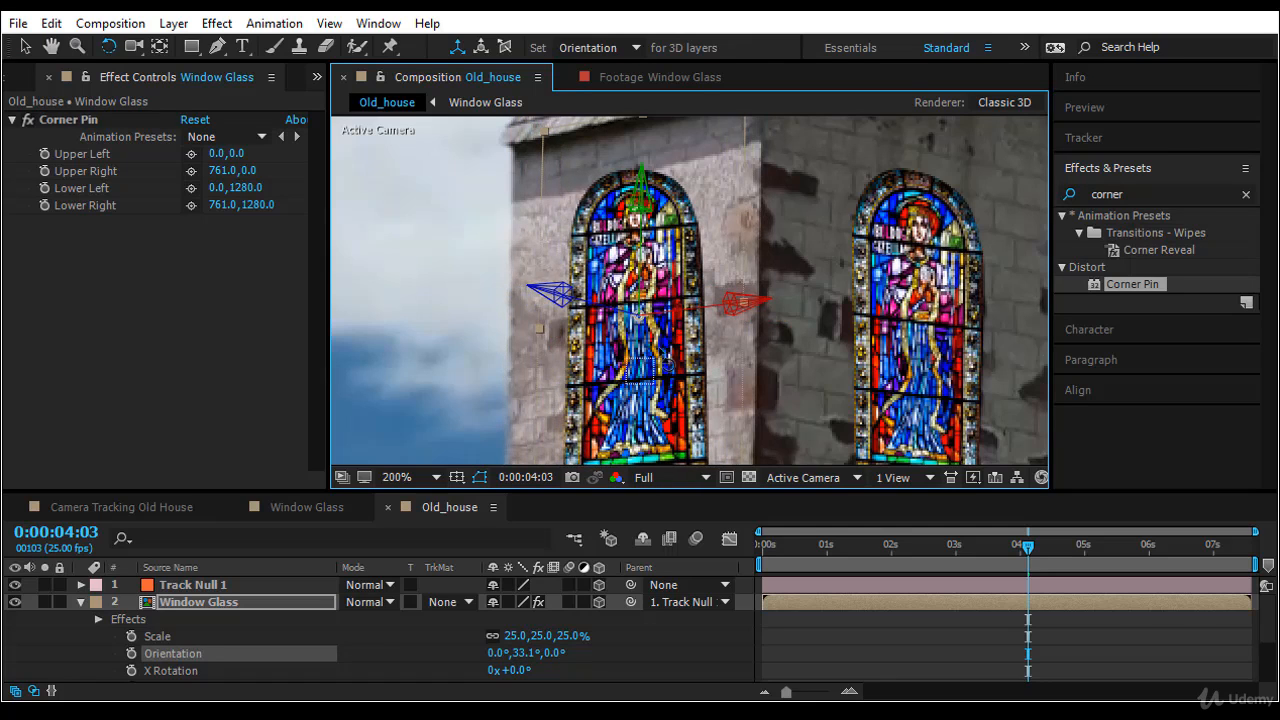
key(space)
drag(735, 327, 730, 256)
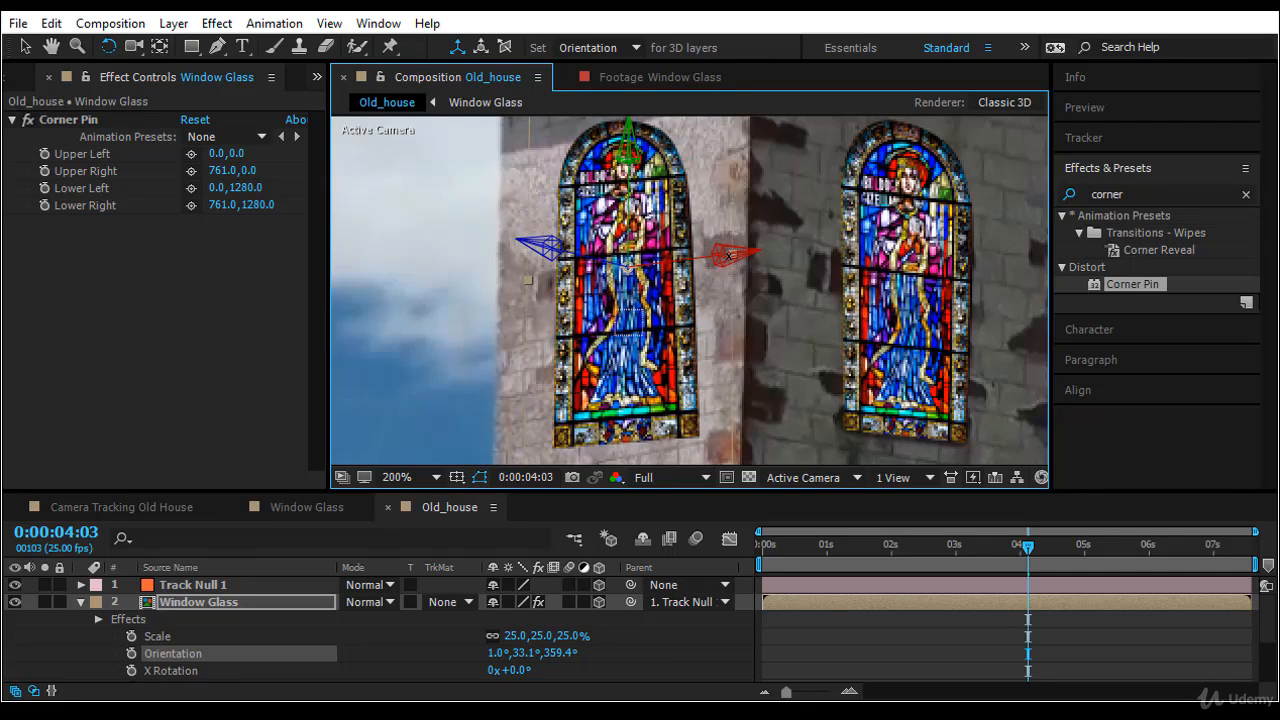
key(v)
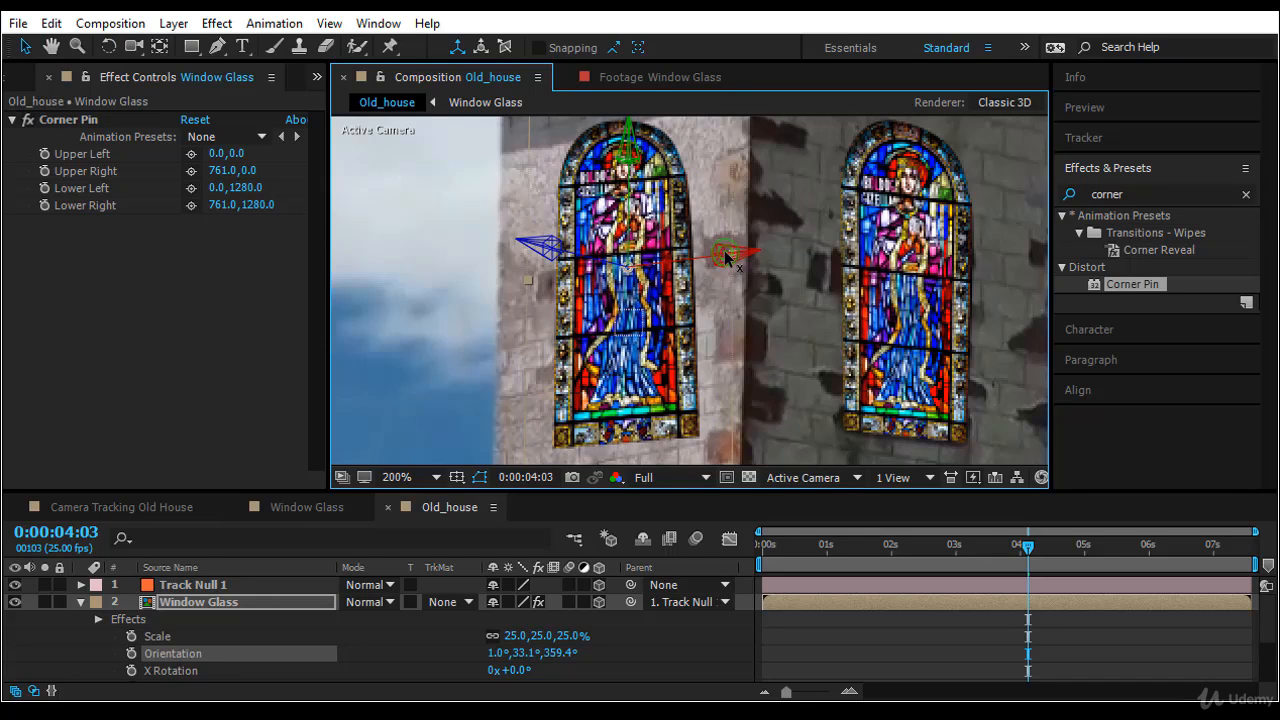
drag(726, 258, 690, 258)
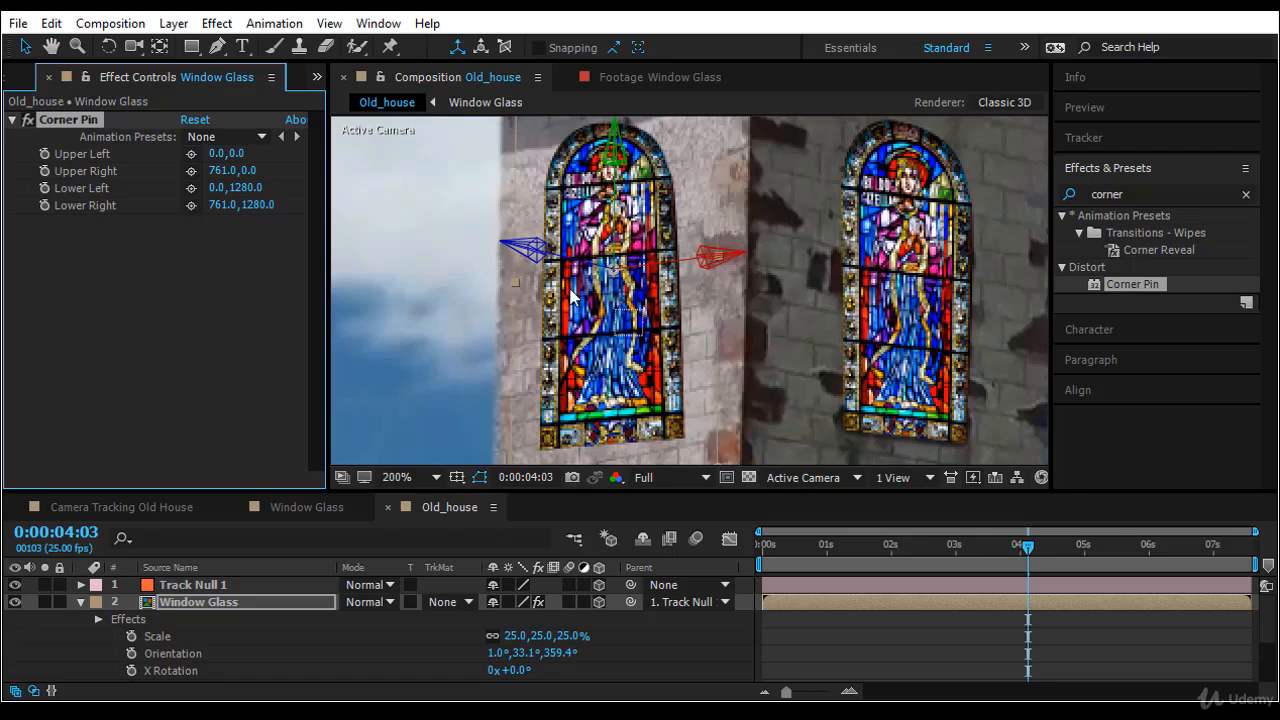
Fit the glass to the tower face with Corner Pin: upper left about 103, -18.4, lower left 92.6, 1273.6, lower right 653.5, 1188.6; adjust upper right
scroll(570, 321, down, 2)
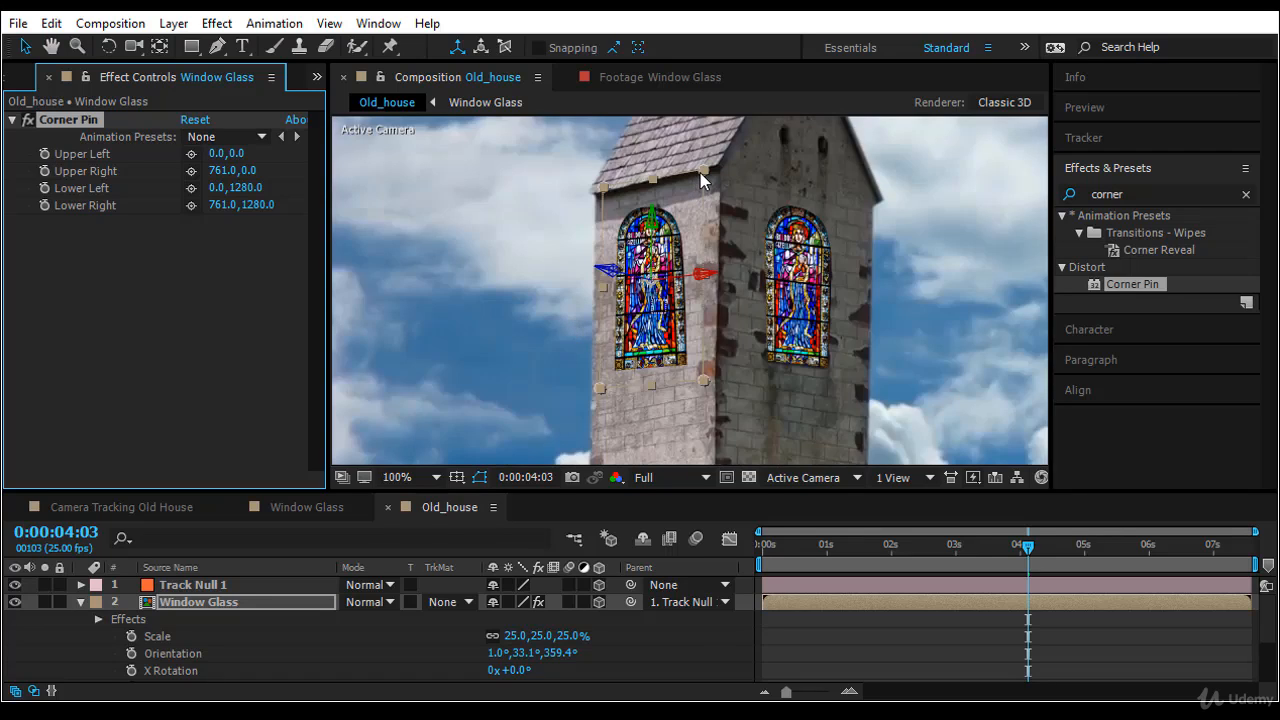
mouse_move(703, 172)
mouse_down()
mouse_move(684, 204)
mouse_move(713, 172)
mouse_up()
drag(605, 186, 610, 215)
mouse_move(607, 392)
mouse_down()
mouse_move(620, 366)
mouse_move(611, 374)
mouse_up()
drag(611, 374, 616, 381)
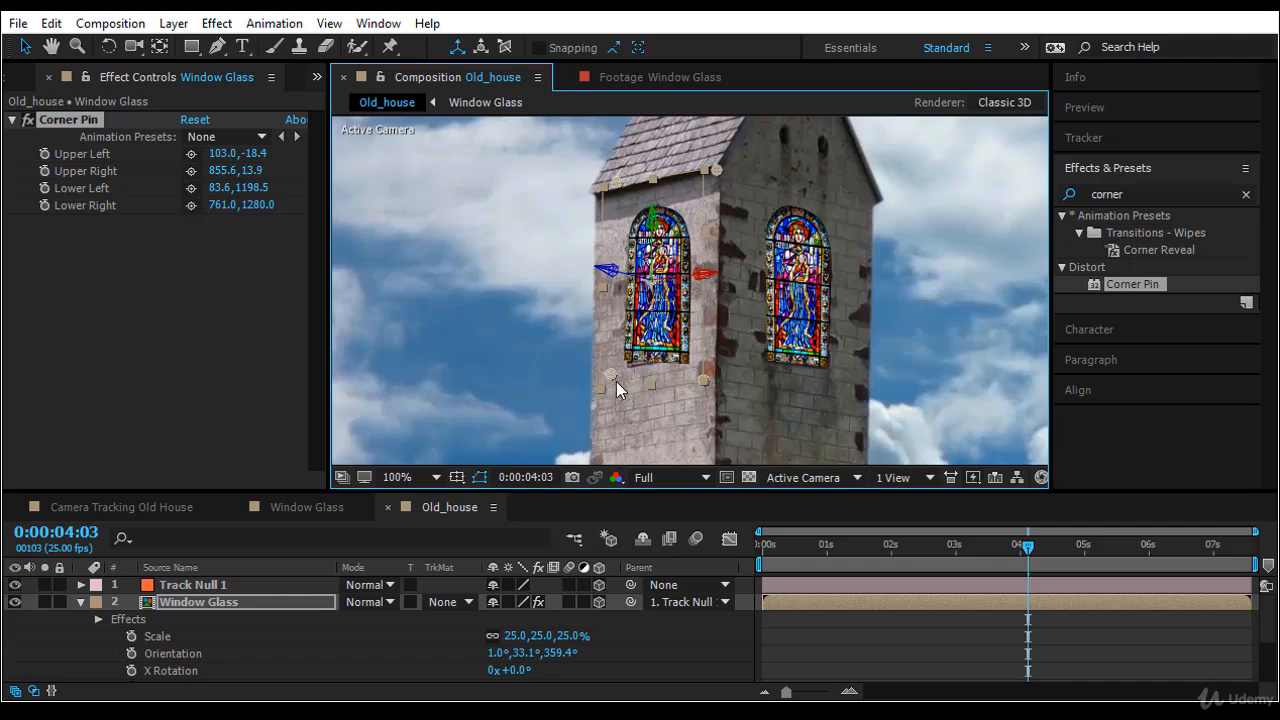
drag(698, 369, 694, 361)
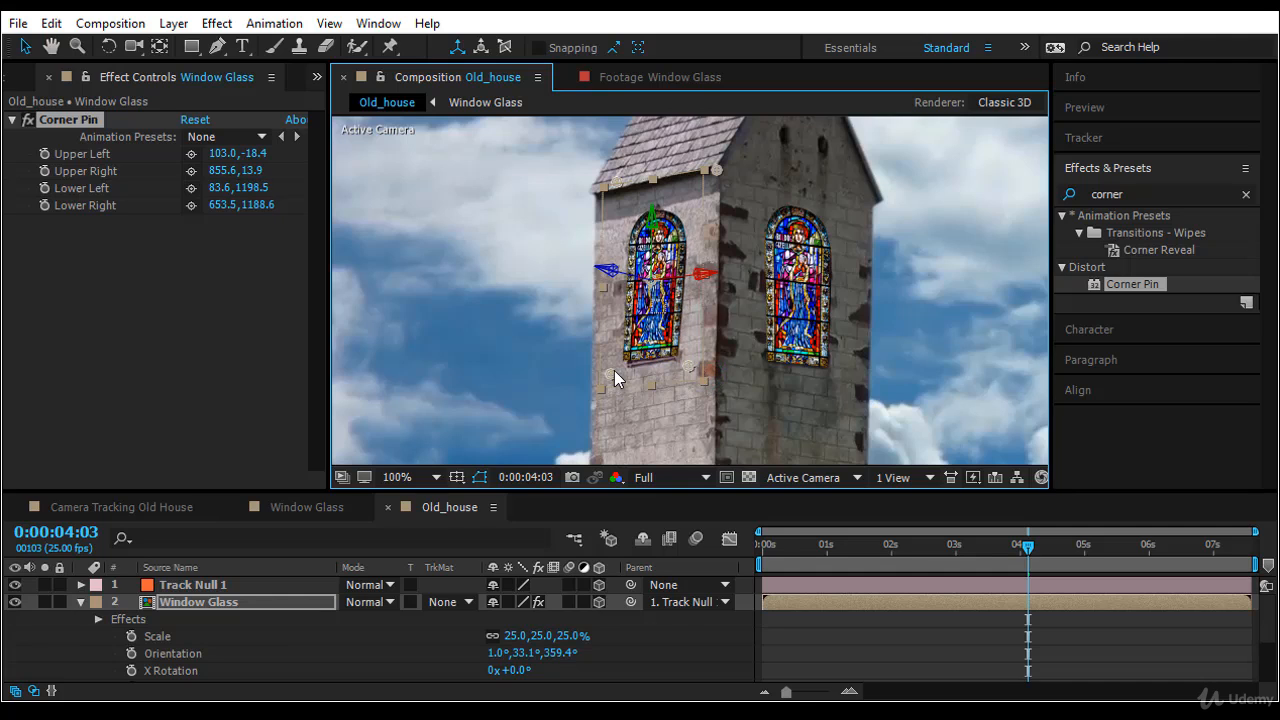
drag(615, 382, 614, 384)
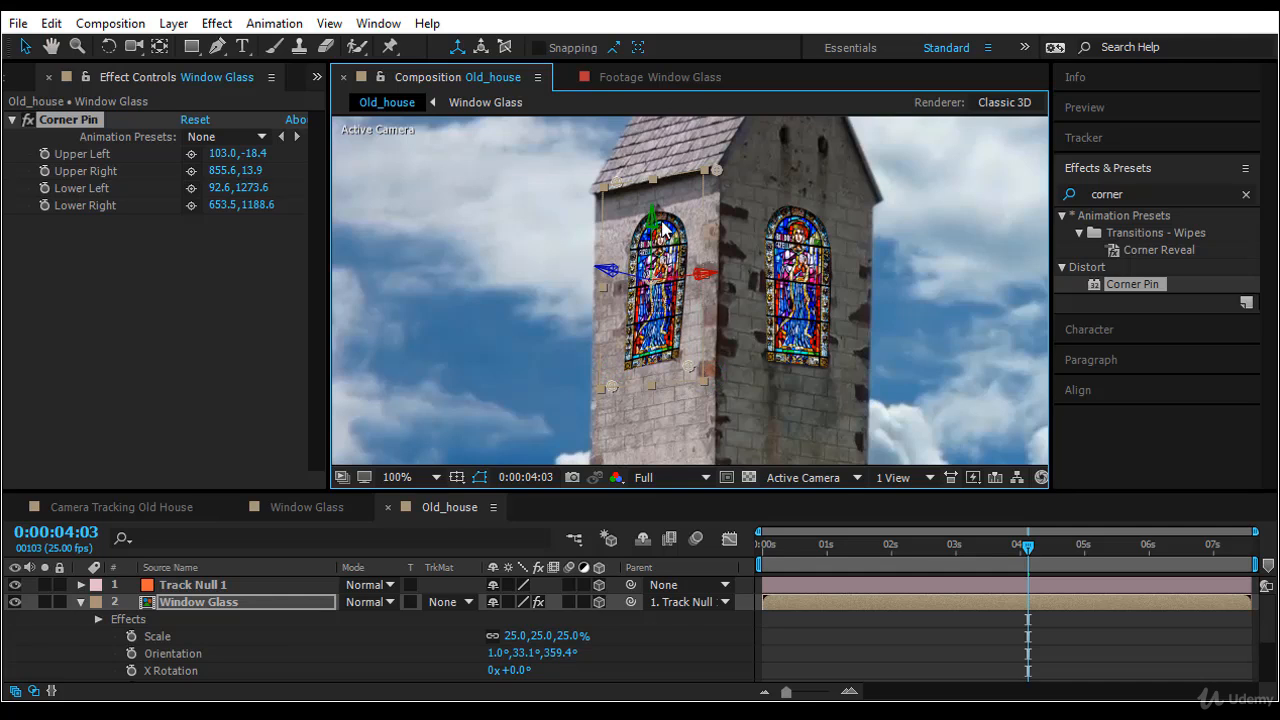
drag(717, 170, 707, 171)
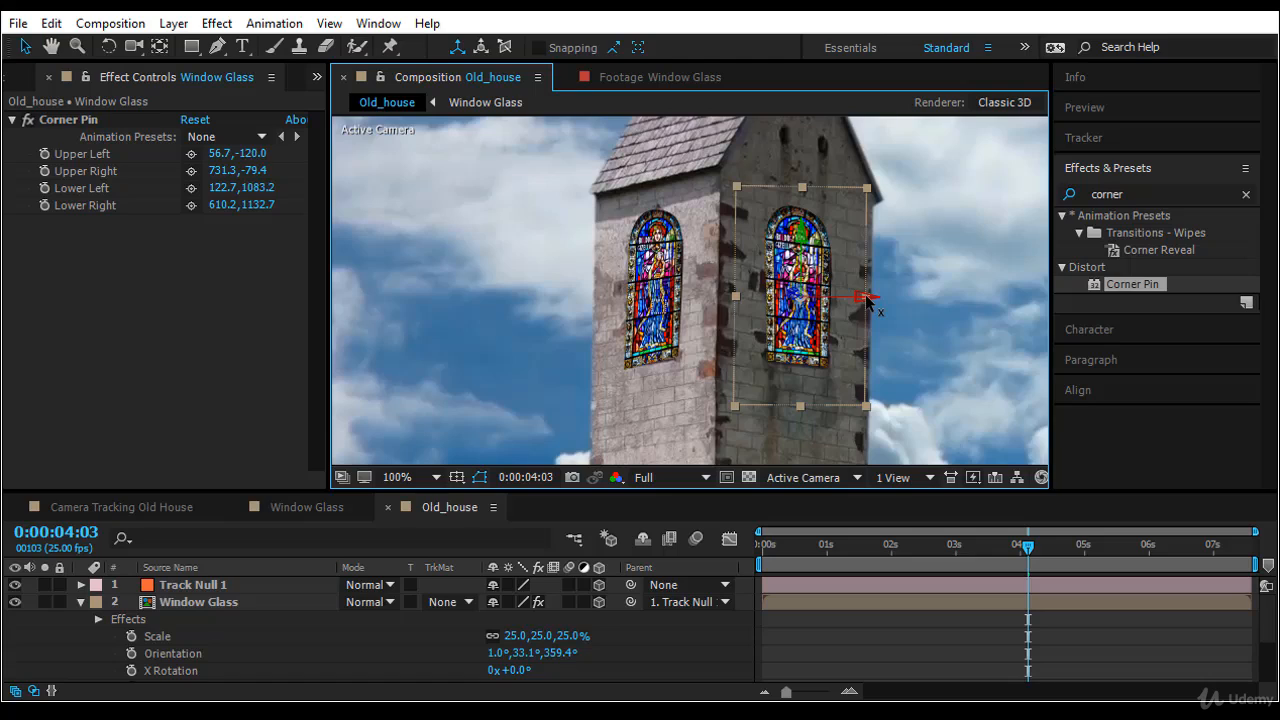
Rotate the window glass on the tower's darker face slightly about its Y axis
key(w)
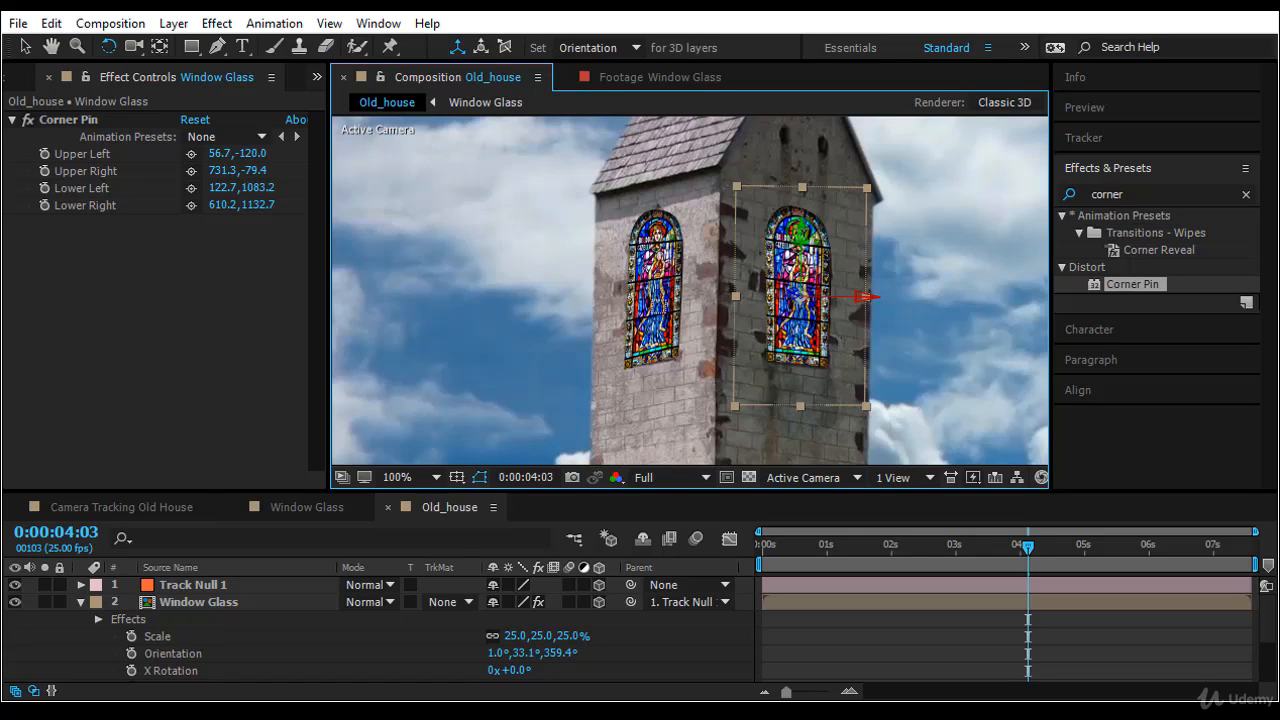
drag(802, 231, 810, 231)
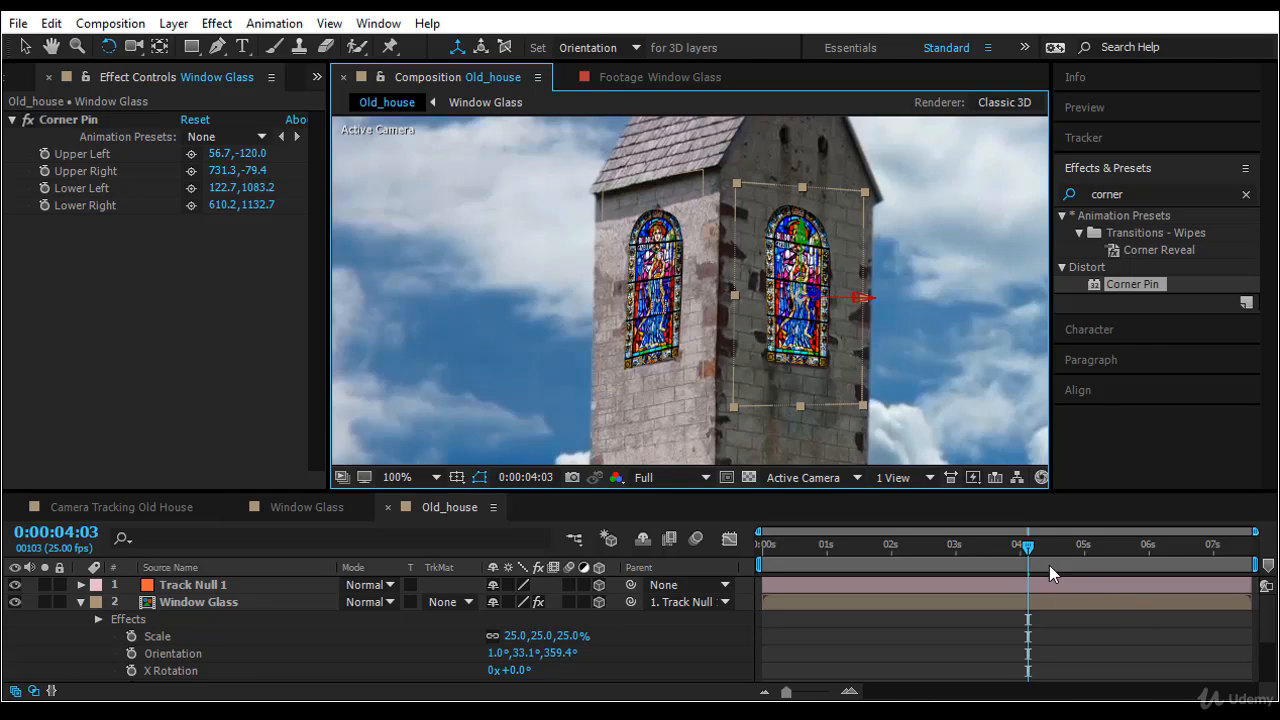
Return to 0:00:00:00, clear the layer selection, fit the whole composition in view and preview both tracked windows
drag(1030, 555, 738, 610)
click(853, 645)
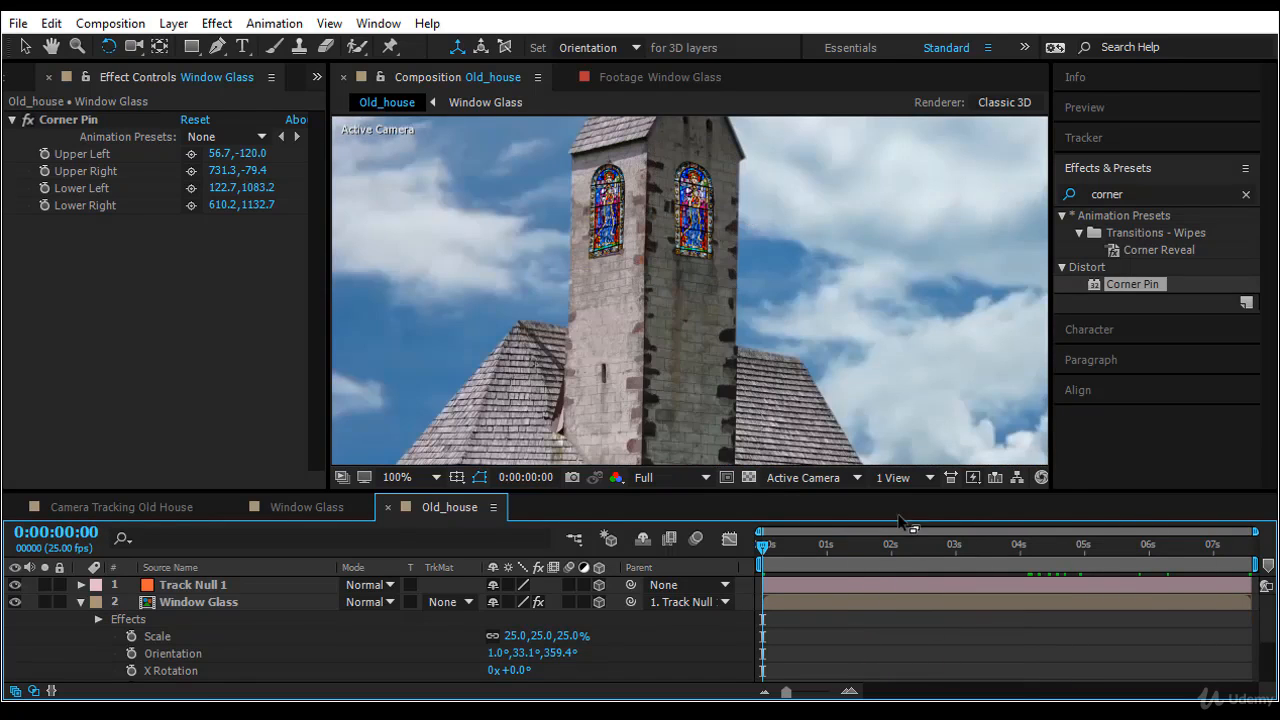
click(411, 479)
click(500, 134)
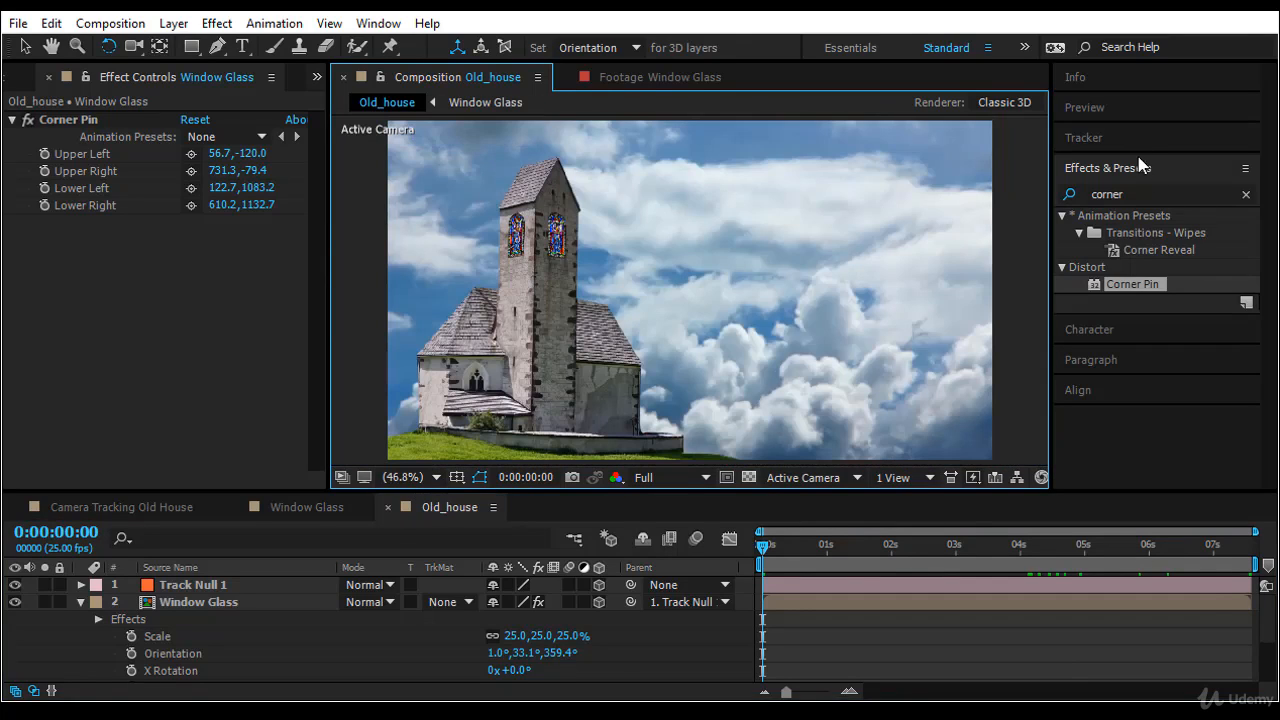
click(1128, 110)
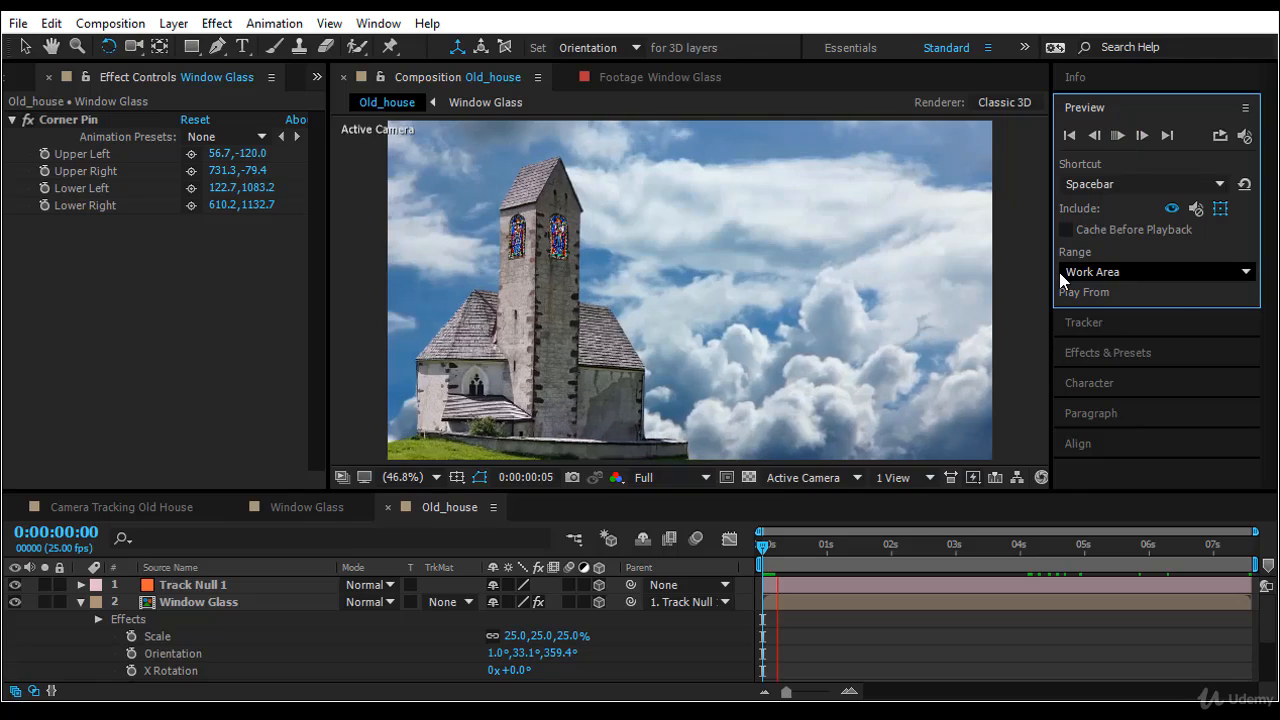